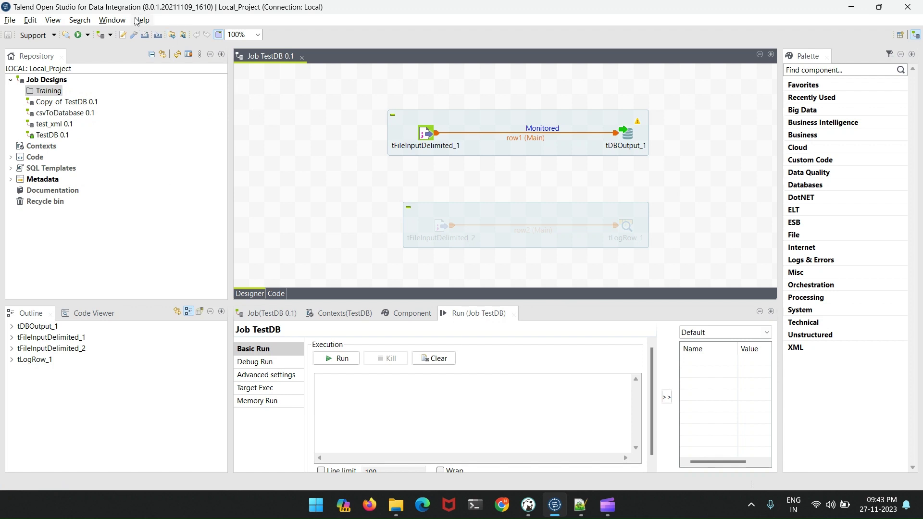
- Look at the script editor in DBeaver, and examine the column headings and rows of addr.csv in Notepad++
mouse_move(528, 504)
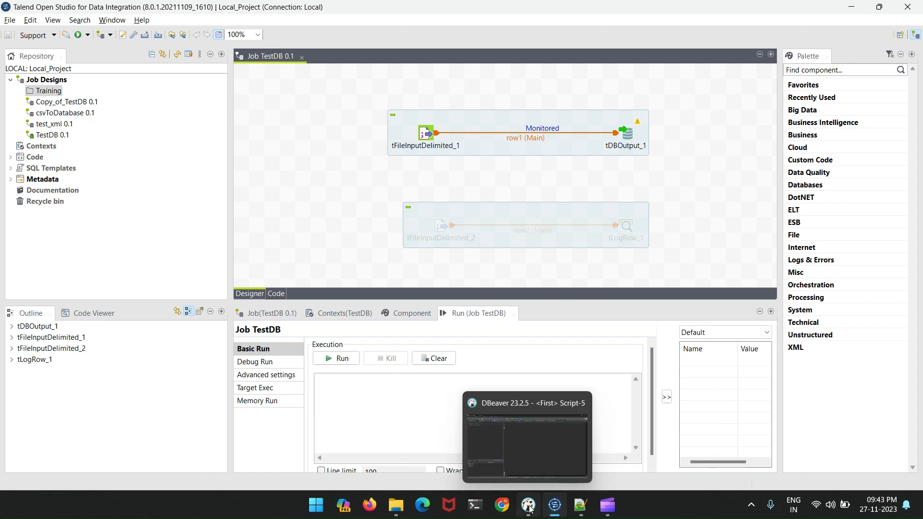
click(518, 460)
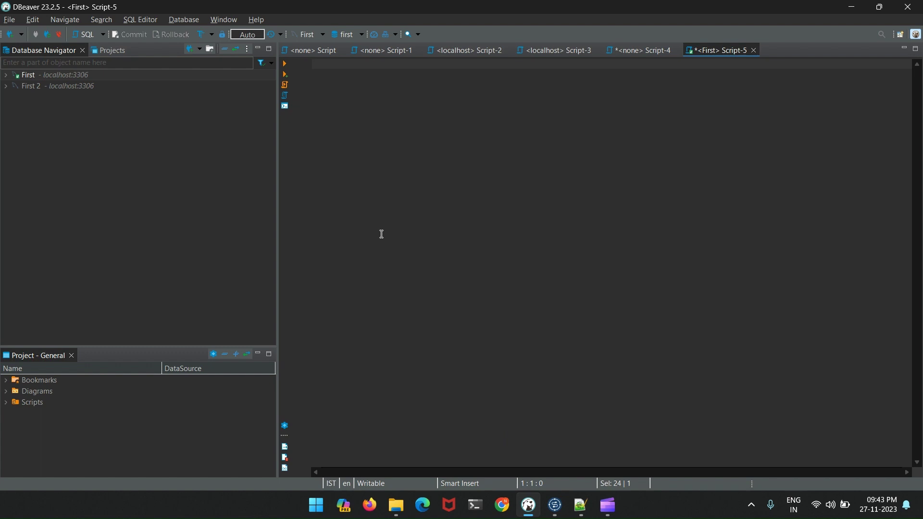
click(580, 504)
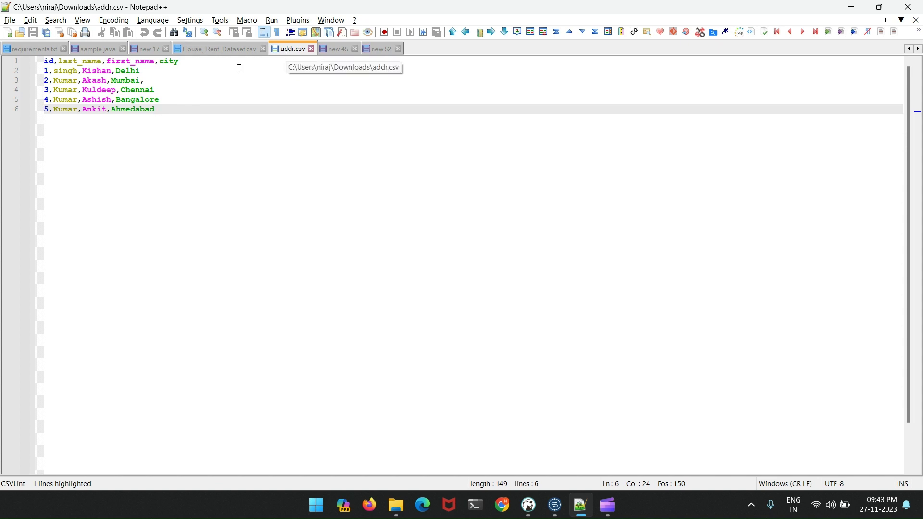
double_click(129, 62)
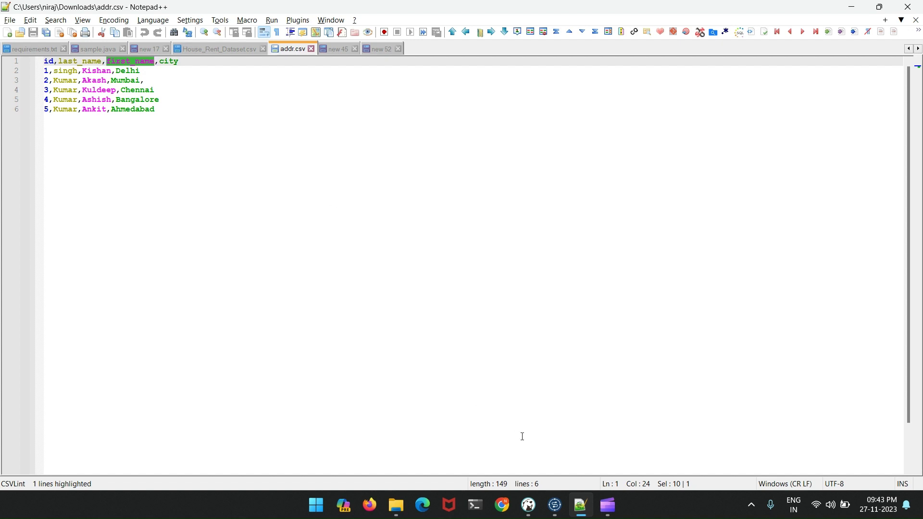
- Switch to Talend Open Studio and create a job named csvToDB in the Training folder
click(555, 505)
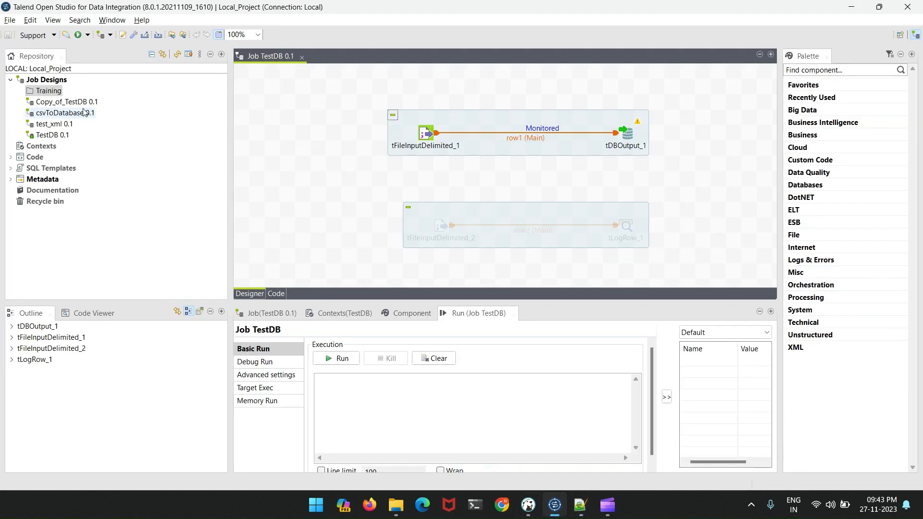
right_click(57, 91)
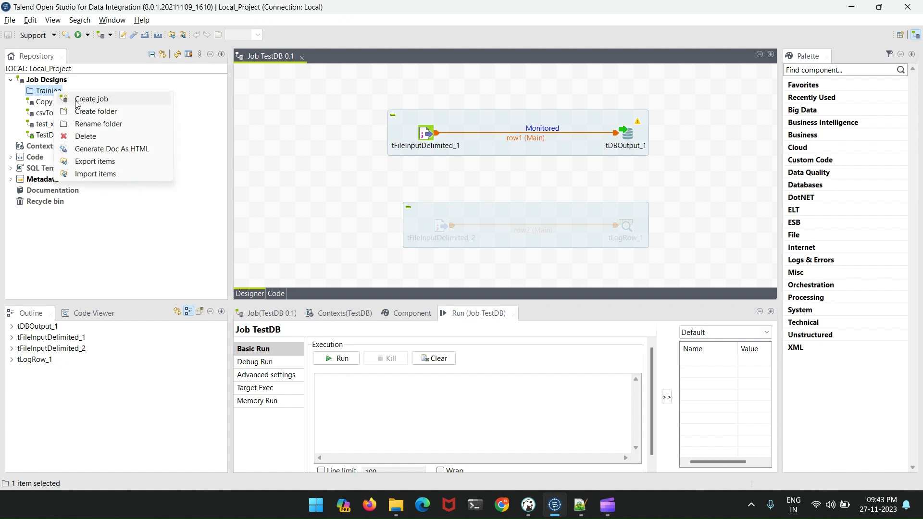
click(77, 100)
text(c)
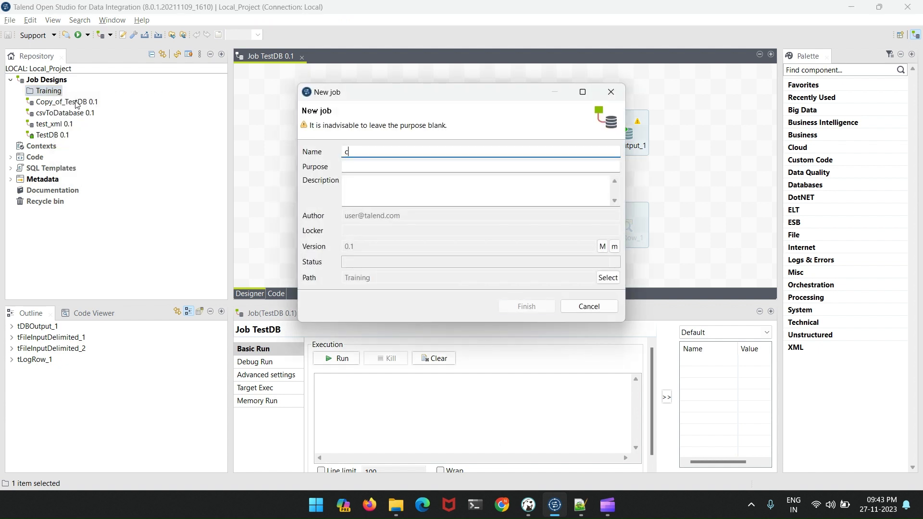
text(svToDB)
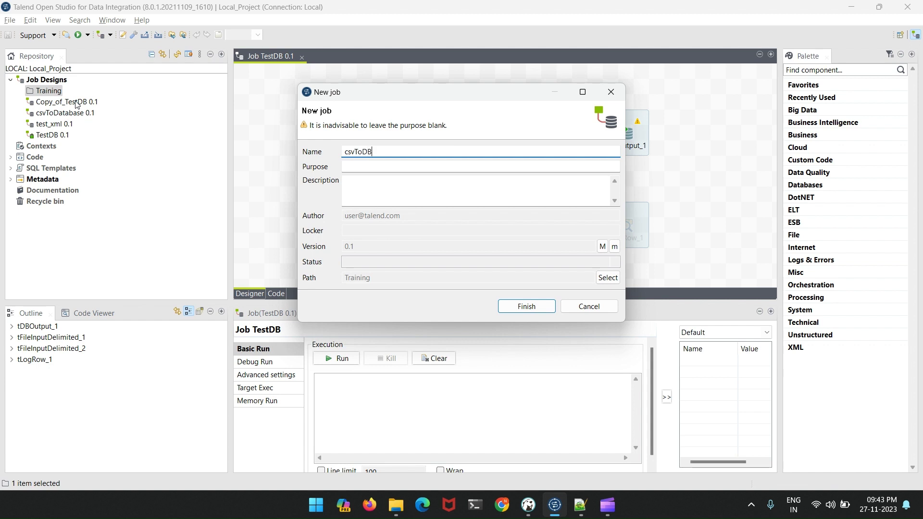
click(519, 307)
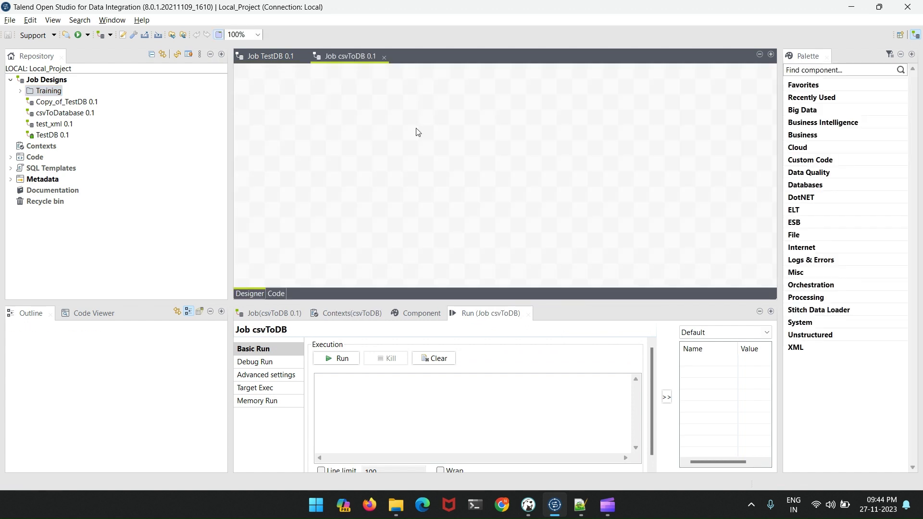
- Add a tFileInputDelimited component to the csvToDB job design
text(tfi)
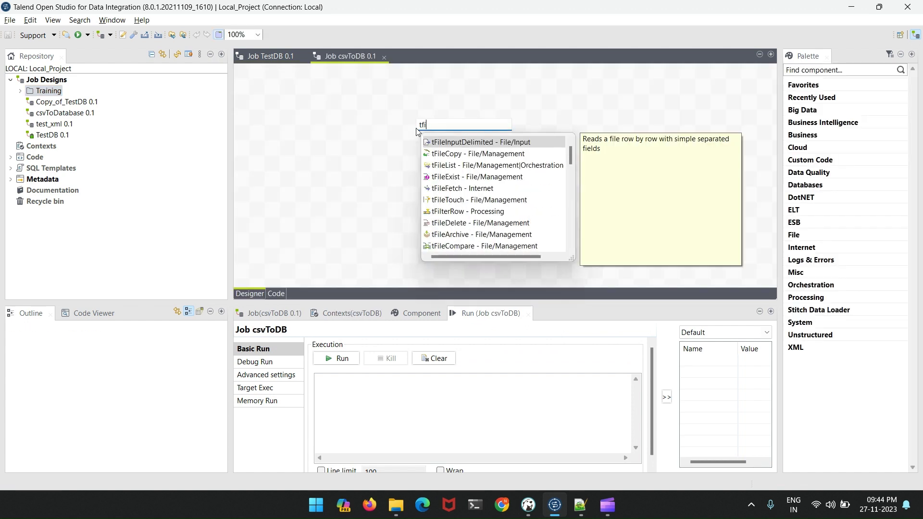
text(le)
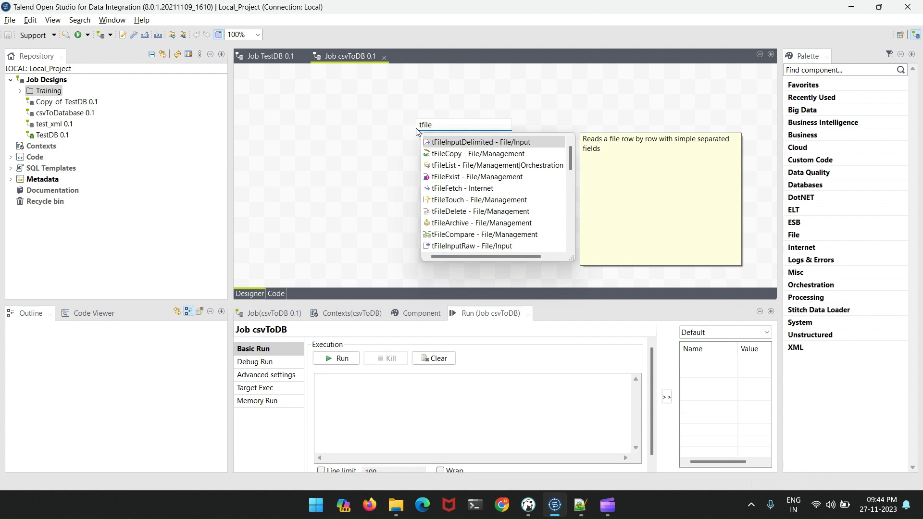
key(Return)
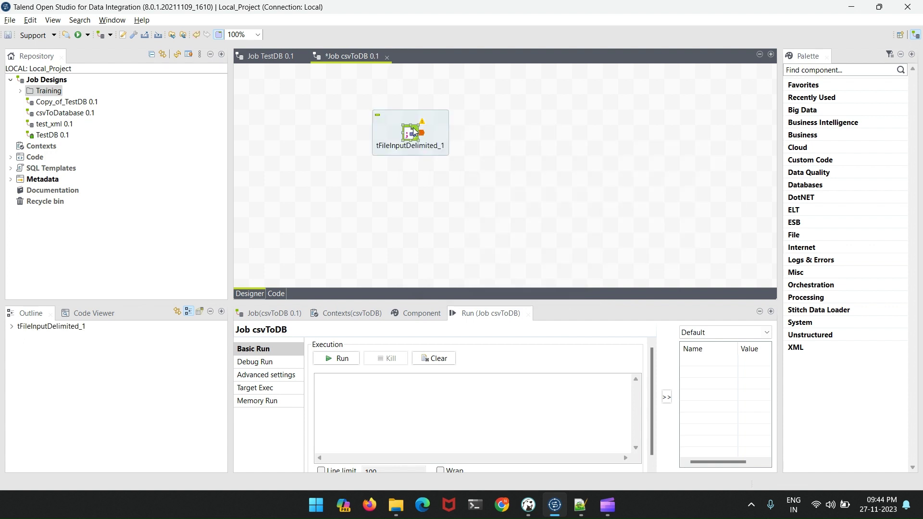
- Set the tFileInputDelimited component's source file to addr.csv from the Downloads folder
click(414, 132)
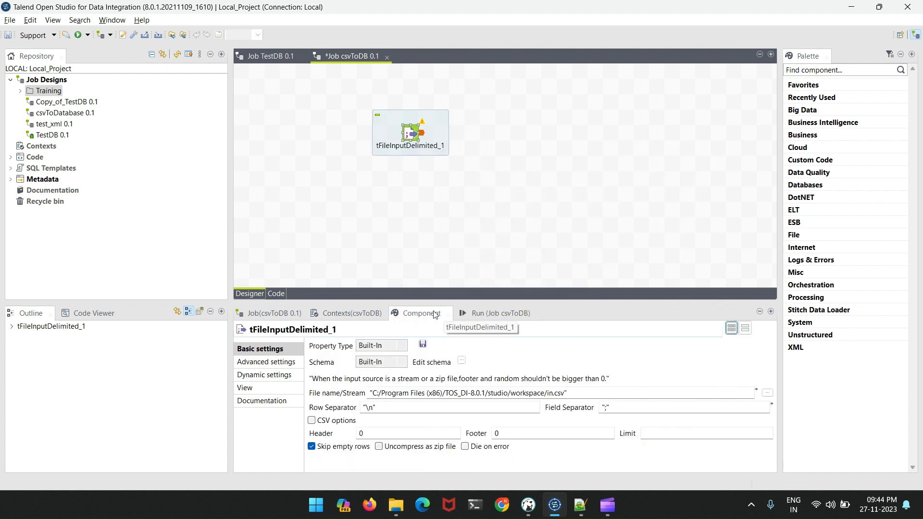
click(767, 393)
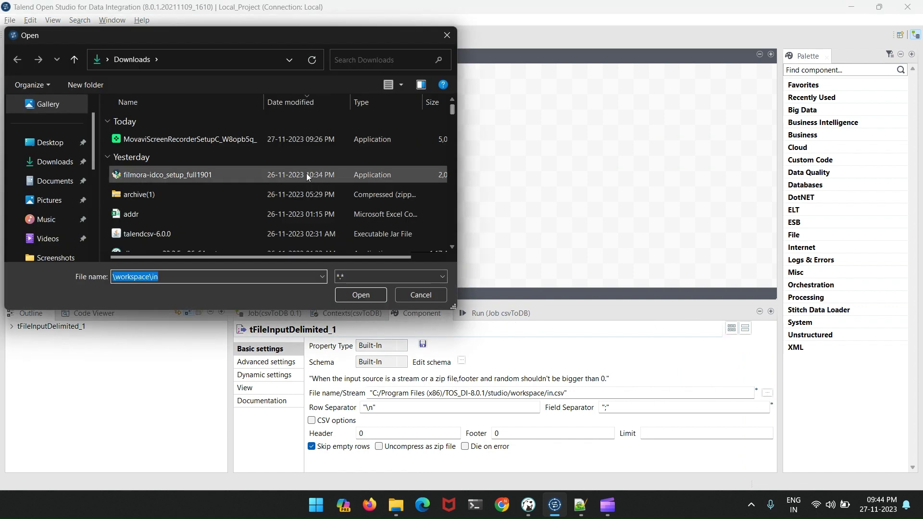
scroll(275, 192, down, 1)
click(229, 165)
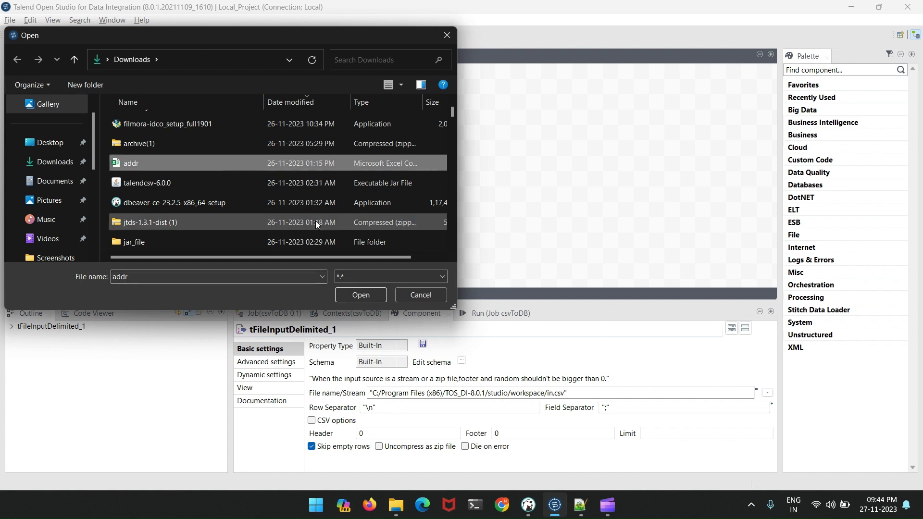
click(360, 295)
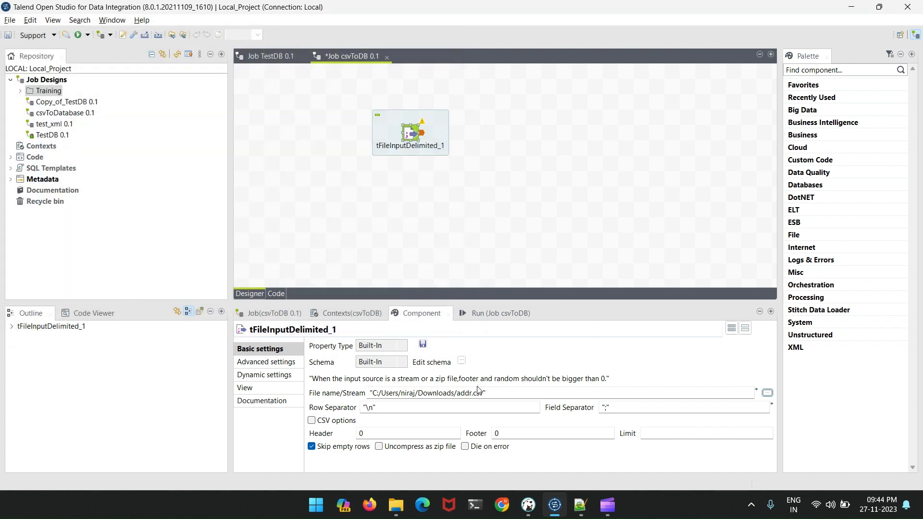
- Check the layout of addr.csv in Notepad++, and set the input component's field separator to a comma and its header to 1
click(581, 505)
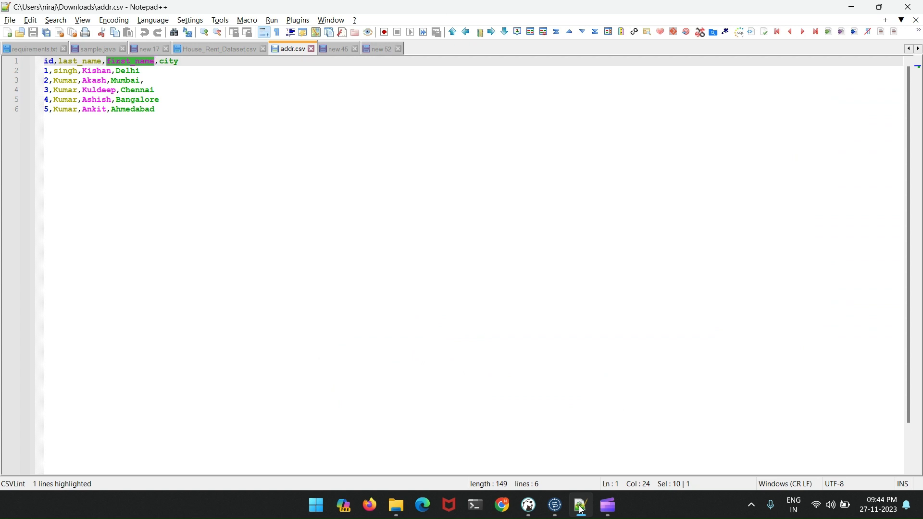
click(581, 507)
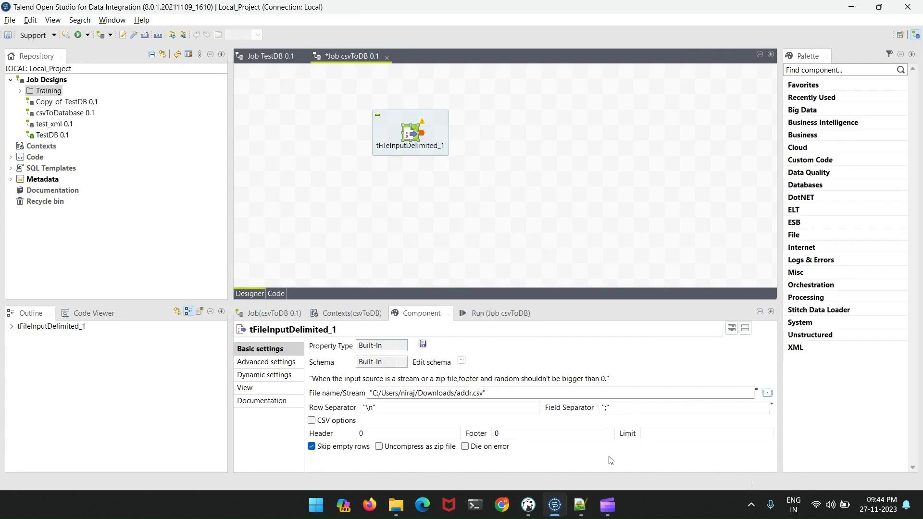
click(608, 408)
text(,)
click(395, 434)
key(BackSpace)
text(1)
- Open the input component's schema for editing and add a first column named id, matching addr.csv
click(461, 360)
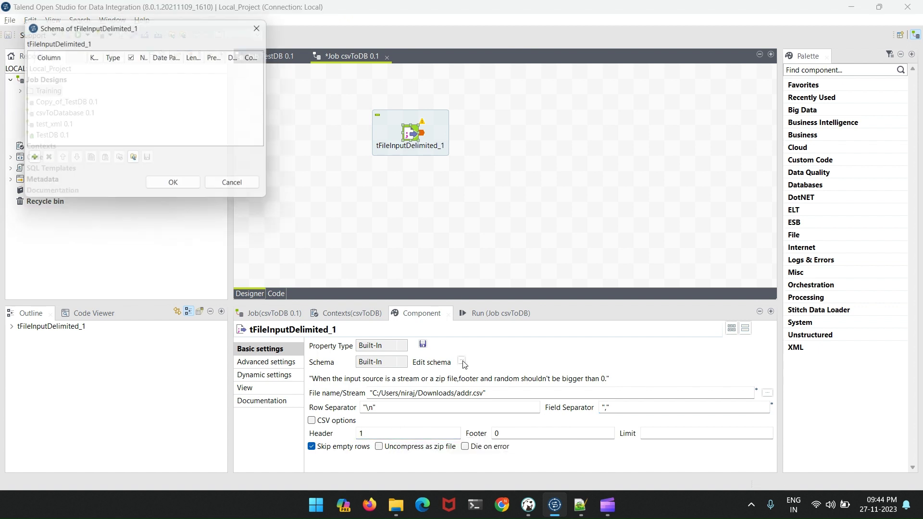
click(31, 161)
key(alt+Tab)
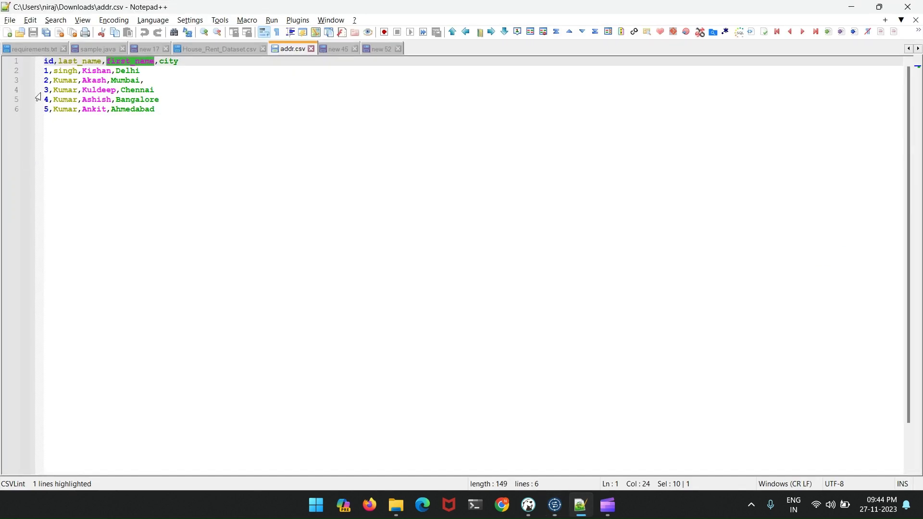
key(alt+Tab)
click(59, 68)
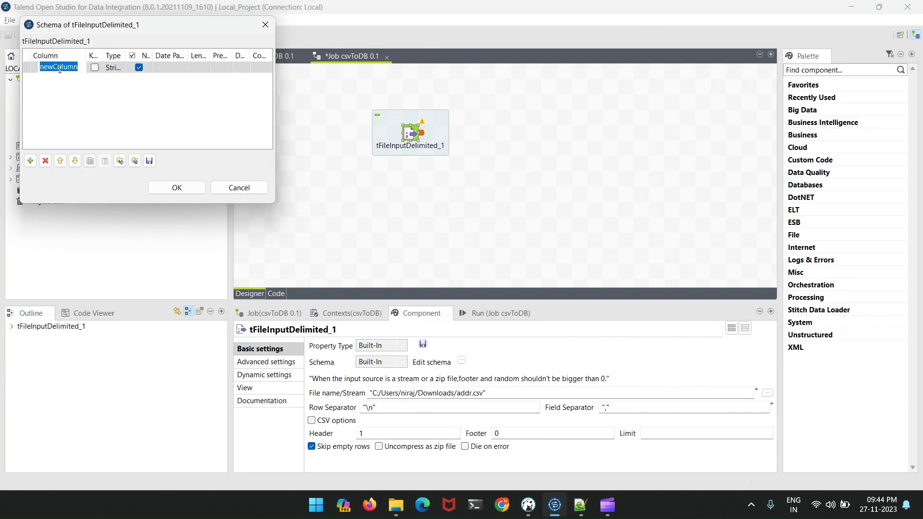
text(id)
- Add a second schema column named last_name, following the column order in addr.csv
click(30, 161)
key(alt+Tab)
key(alt+Tab)
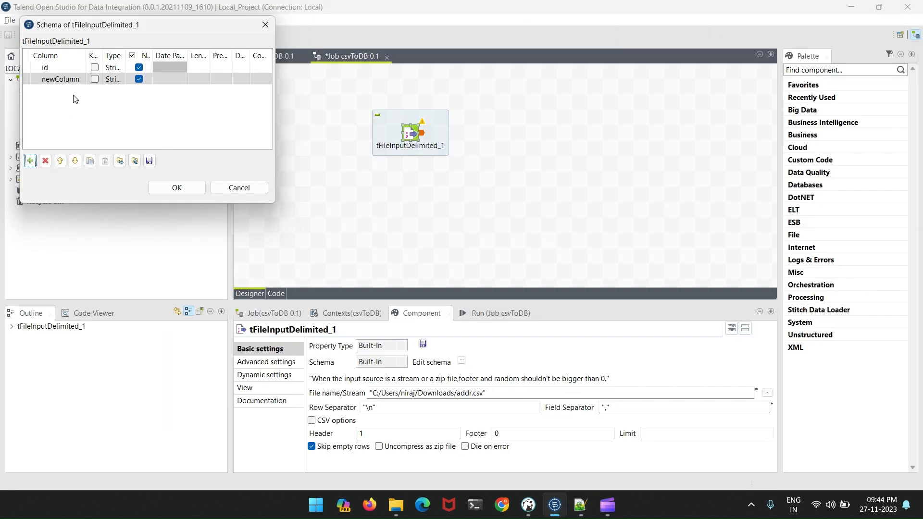
click(63, 83)
text(last_name)
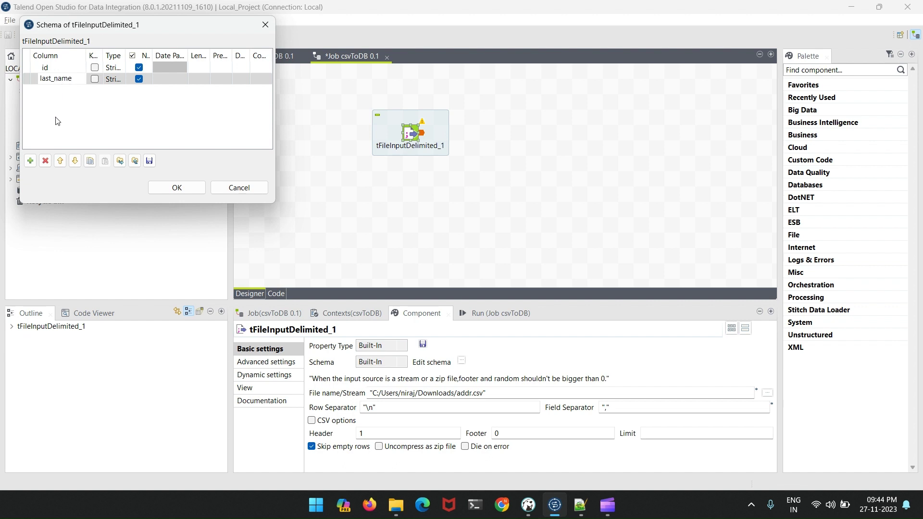
- Add two more schema columns named first_name and city below last_name
click(31, 162)
click(54, 91)
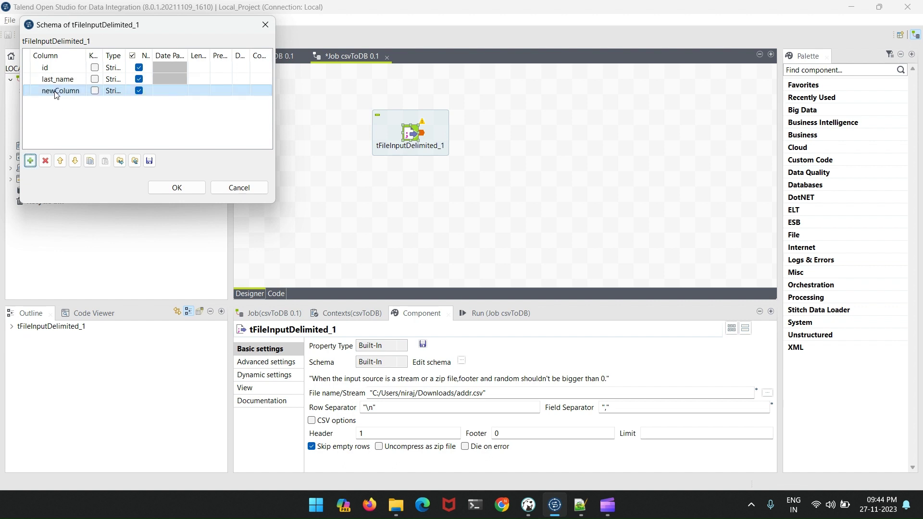
text(first_name)
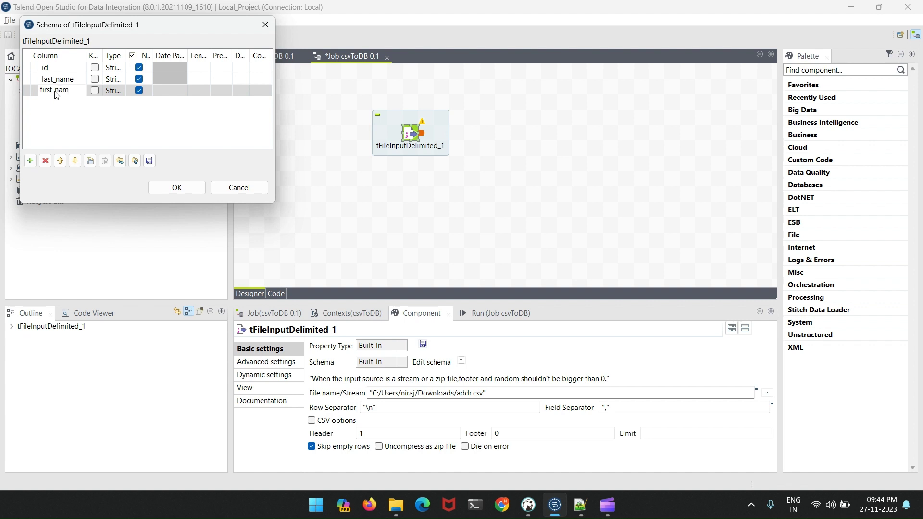
click(31, 161)
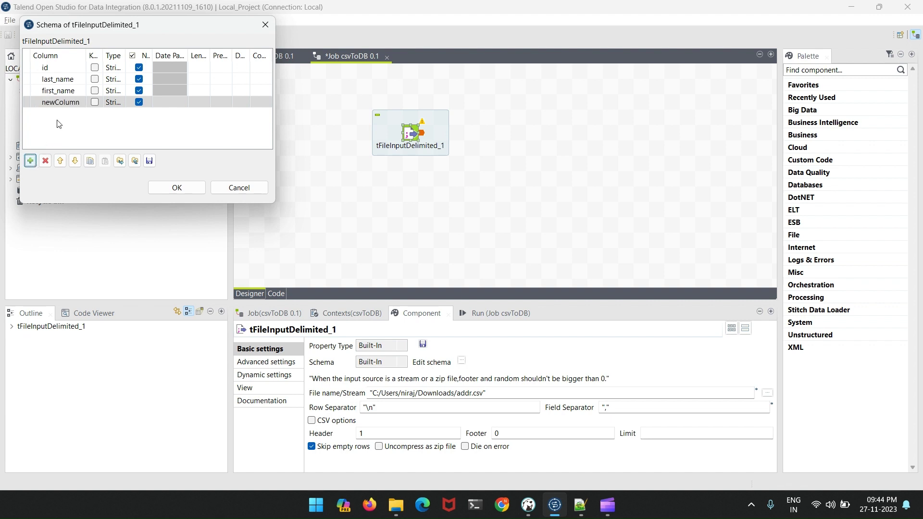
click(61, 105)
text(city)
- Set the id column's type to Integer and the length of last_name, first_name and city to 50, and accept the schema
click(117, 66)
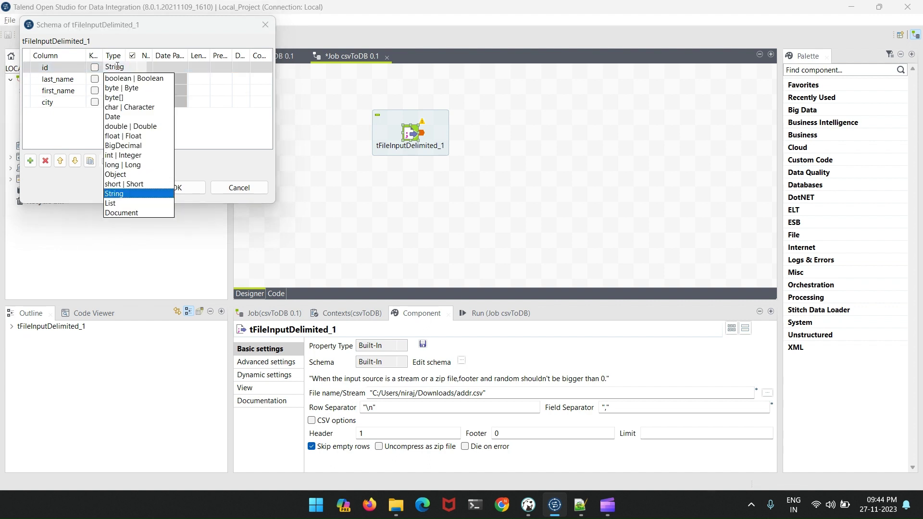
click(120, 157)
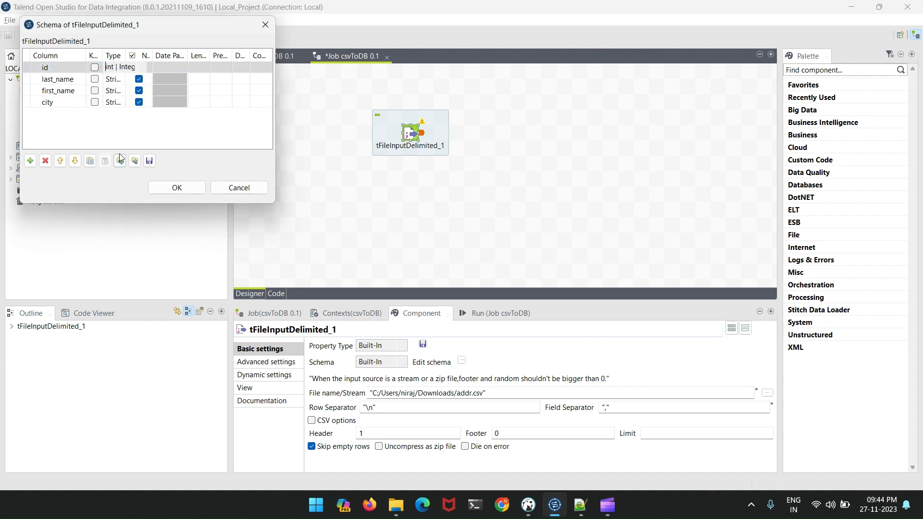
click(201, 79)
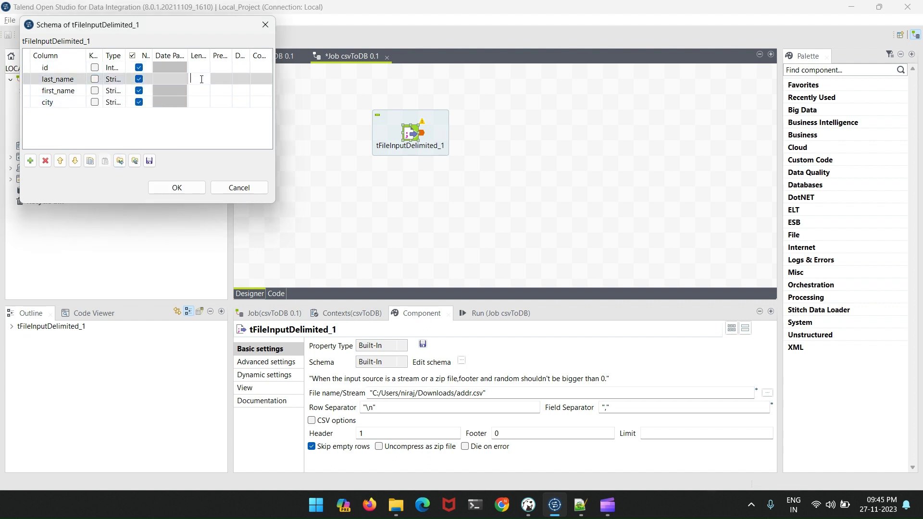
text(50)
click(202, 90)
text(50)
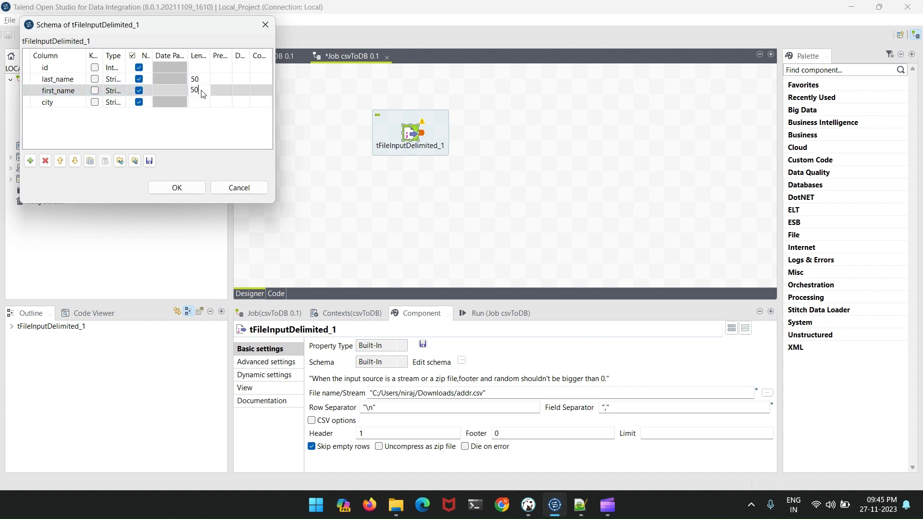
click(203, 103)
text(50)
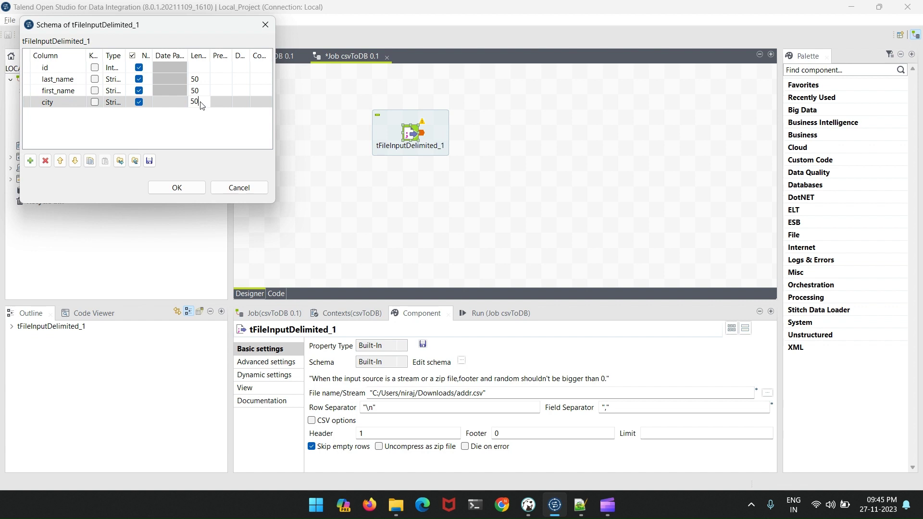
click(177, 187)
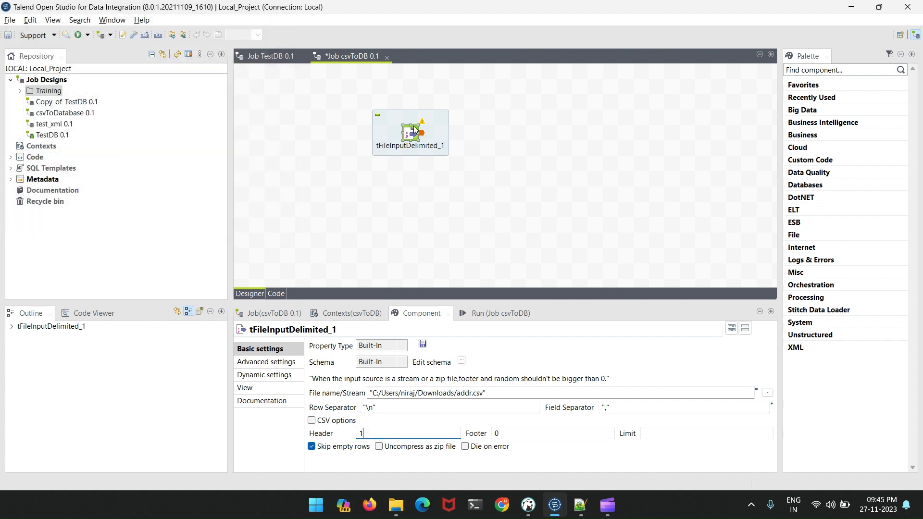
- Add a tLogRow component to the job beside the delimited file input
click(467, 396)
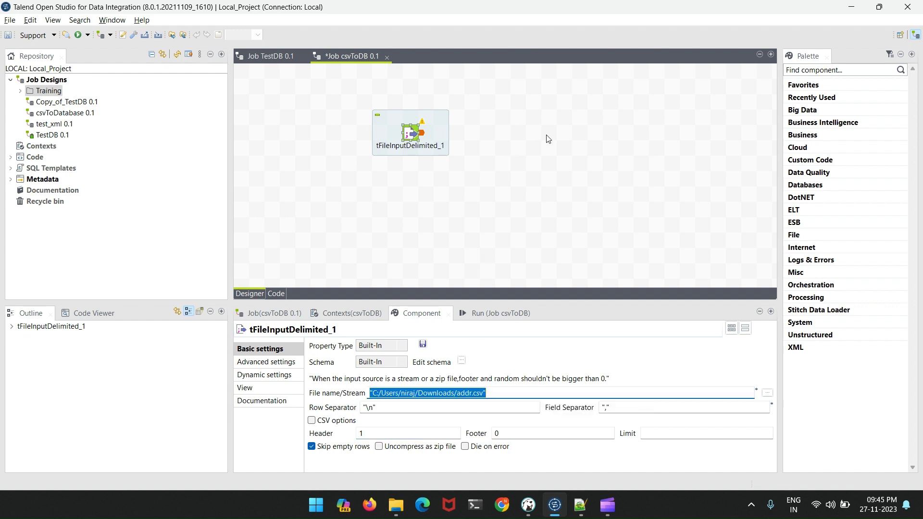
click(547, 137)
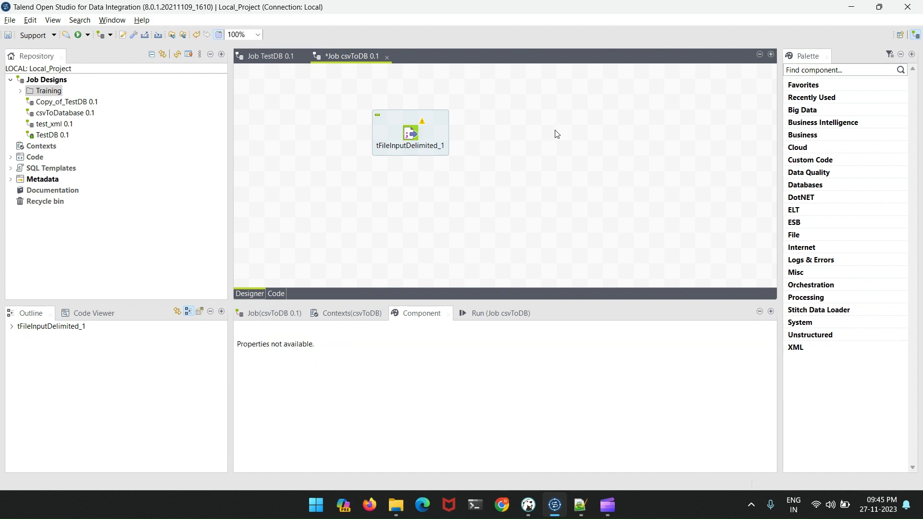
text(tlog)
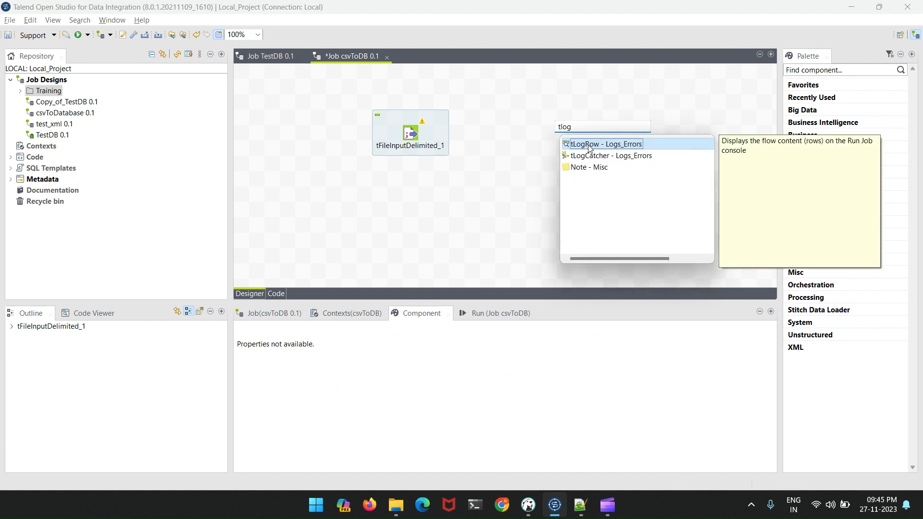
double_click(586, 144)
- Connect the delimited file input to tLogRow with a Main row link
click(415, 132)
right_click(416, 133)
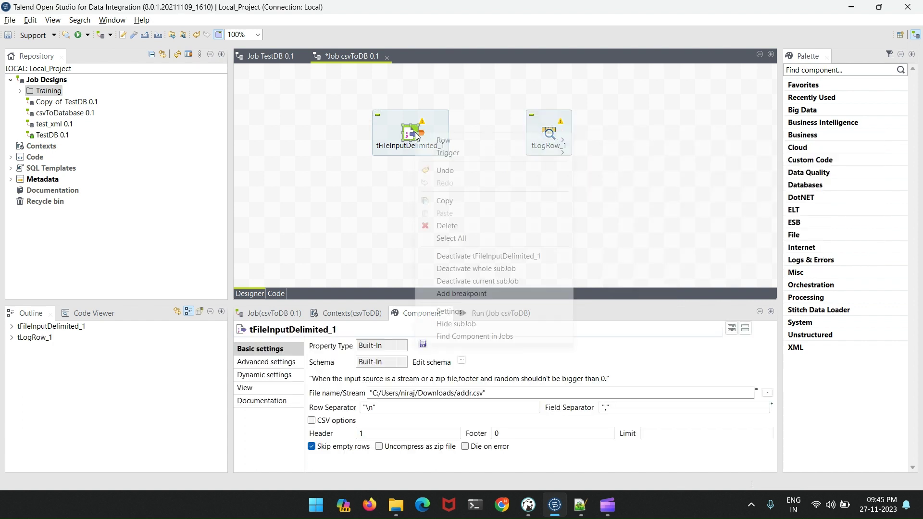
mouse_move(569, 141)
click(600, 140)
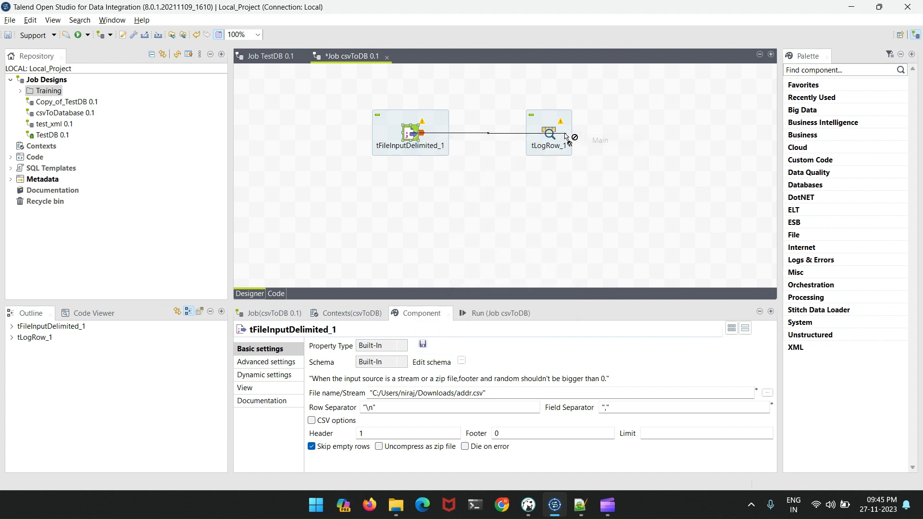
click(550, 134)
click(549, 133)
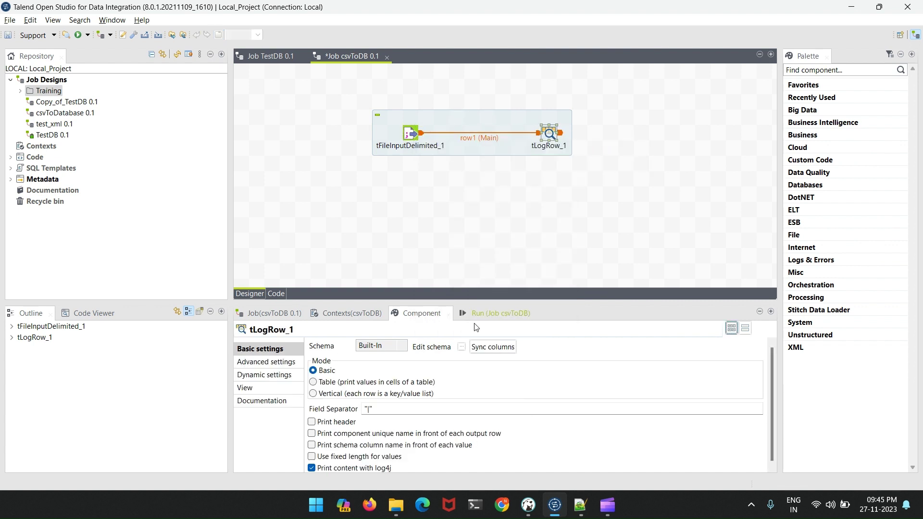
- Compare tLogRow's input and output schema columns and accept the schema
click(461, 346)
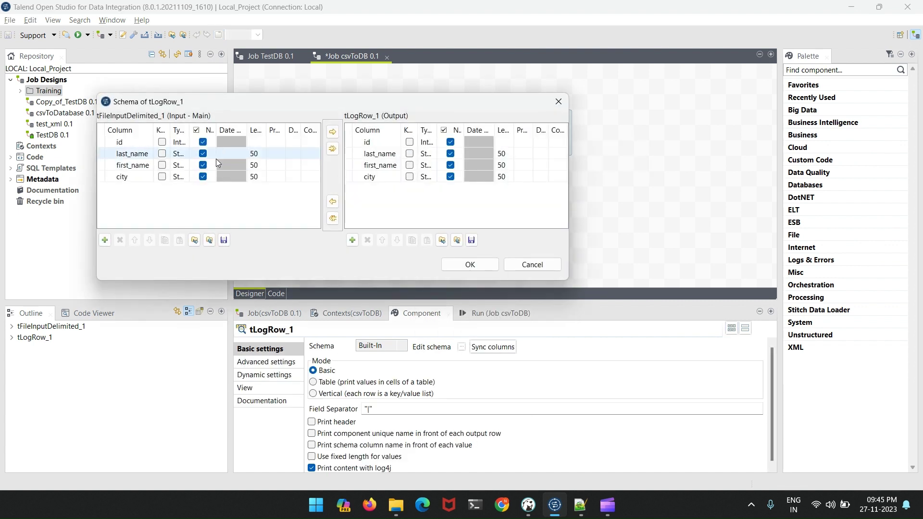
click(471, 264)
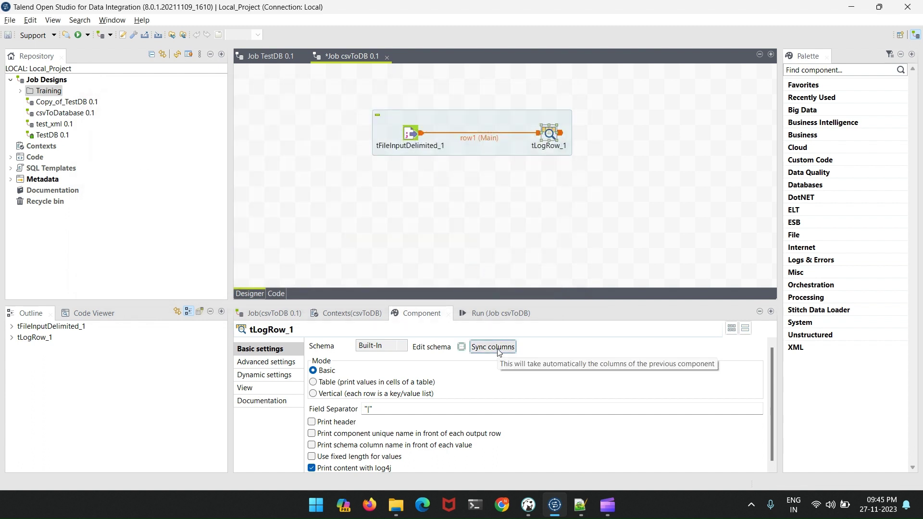
click(572, 146)
click(553, 138)
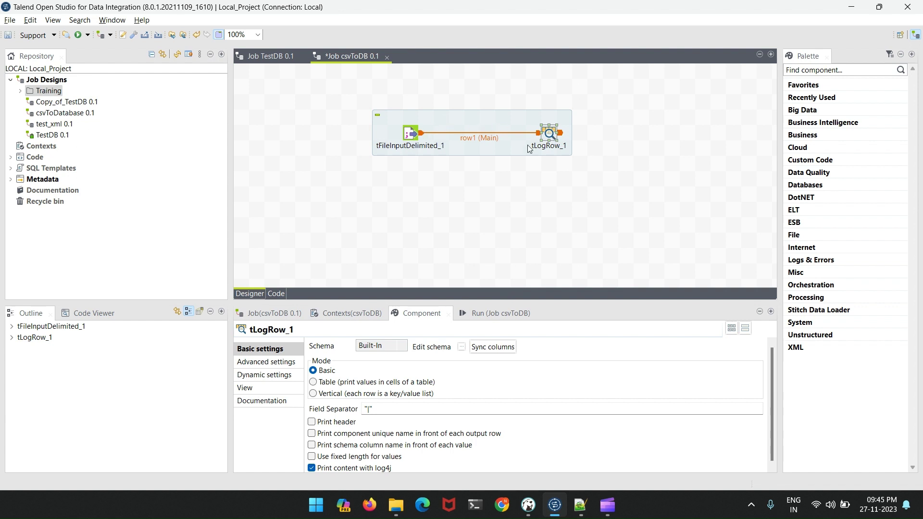
- Run the csvToDB job to print the rows of addr.csv in the console
click(499, 316)
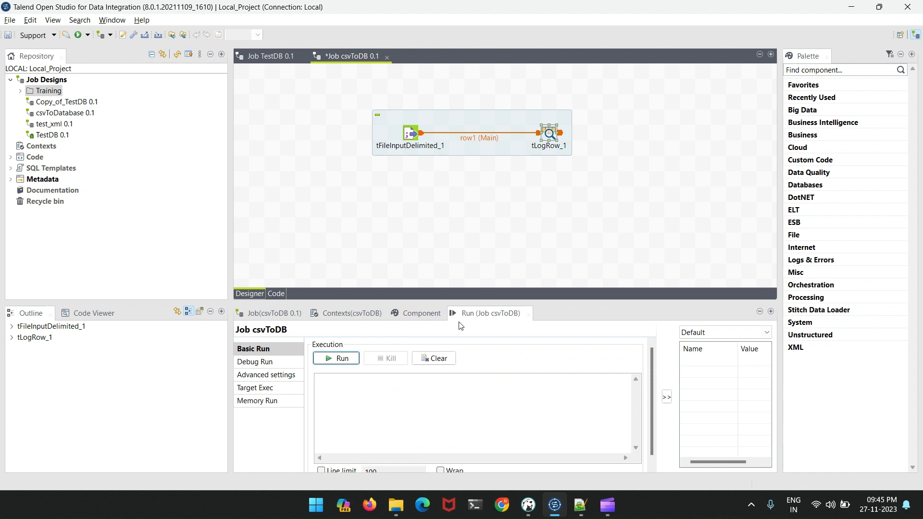
click(342, 359)
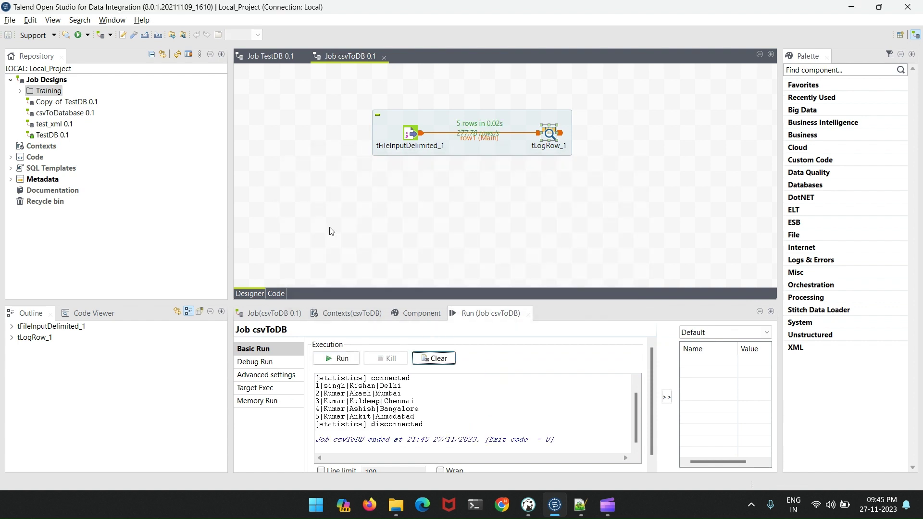
click(336, 358)
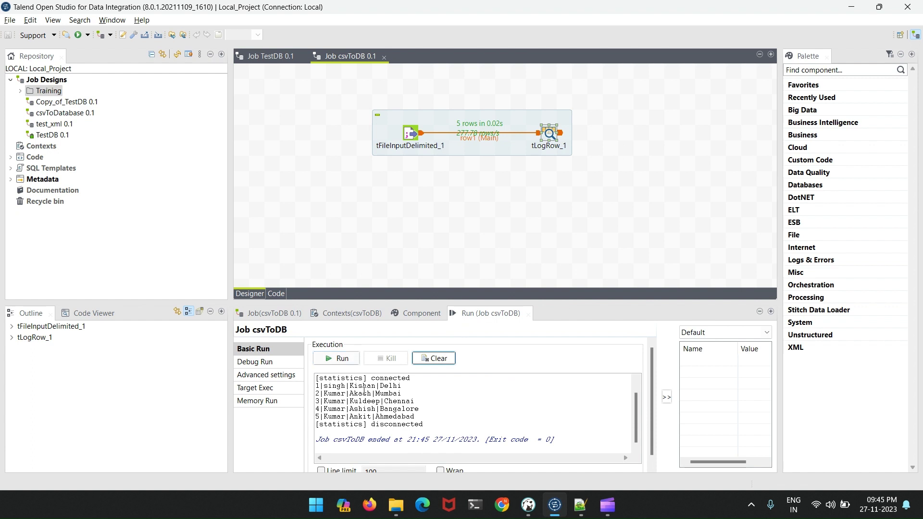
- Set tLogRow's output mode to Table, rerun the job and review the printed rows
double_click(551, 137)
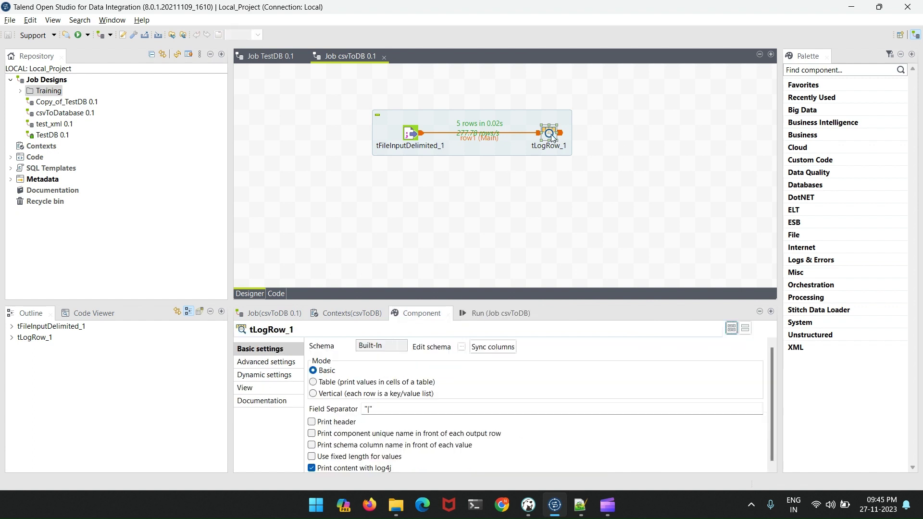
click(313, 382)
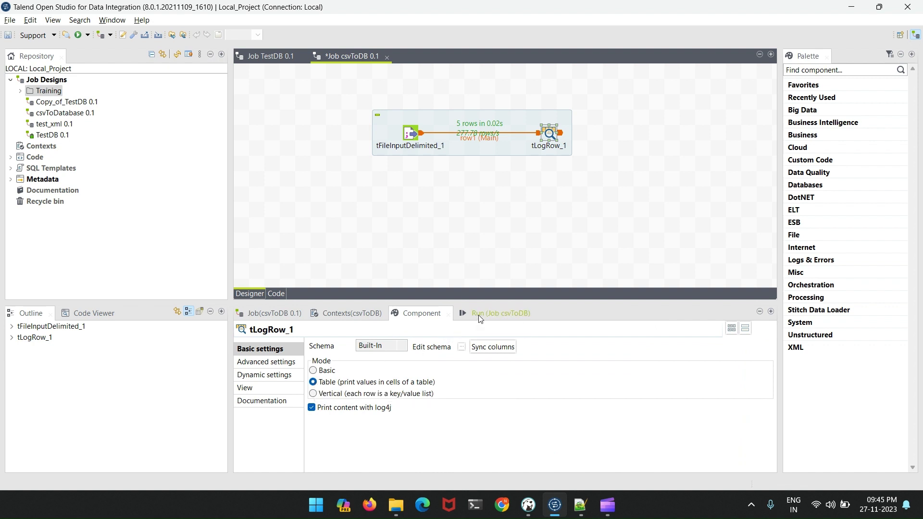
click(492, 313)
click(344, 357)
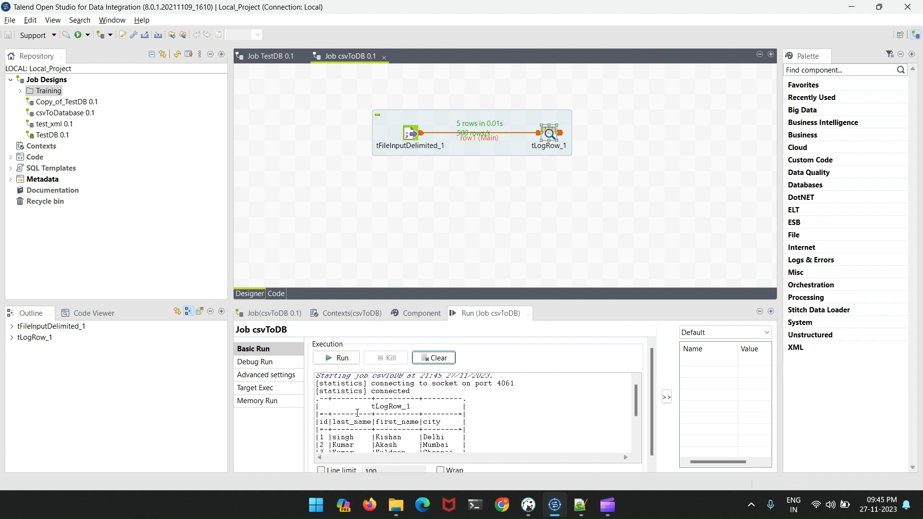
scroll(357, 413, down, 2)
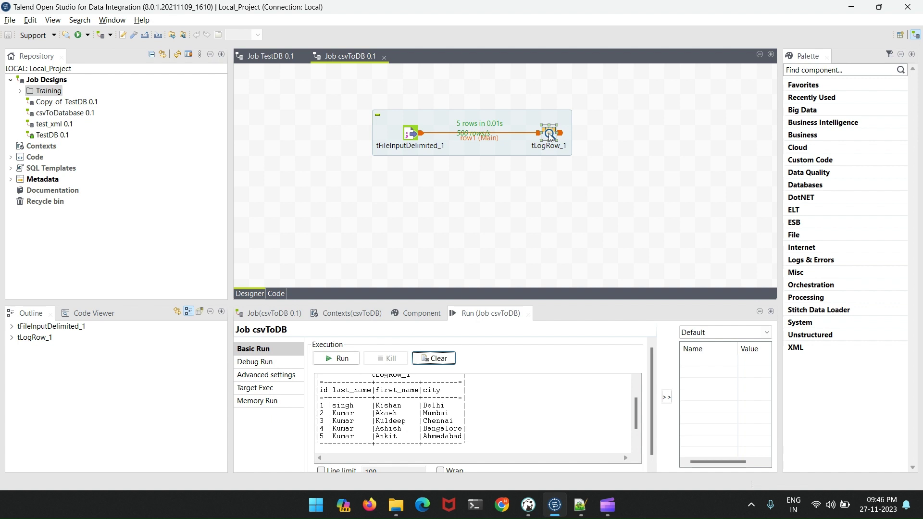
- Delete the tLogRow component from the job
click(416, 136)
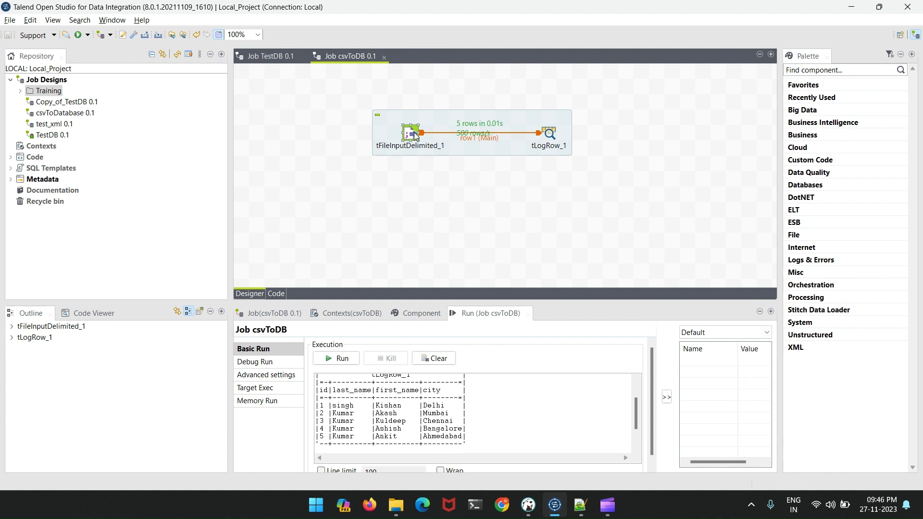
click(546, 137)
key(Delete)
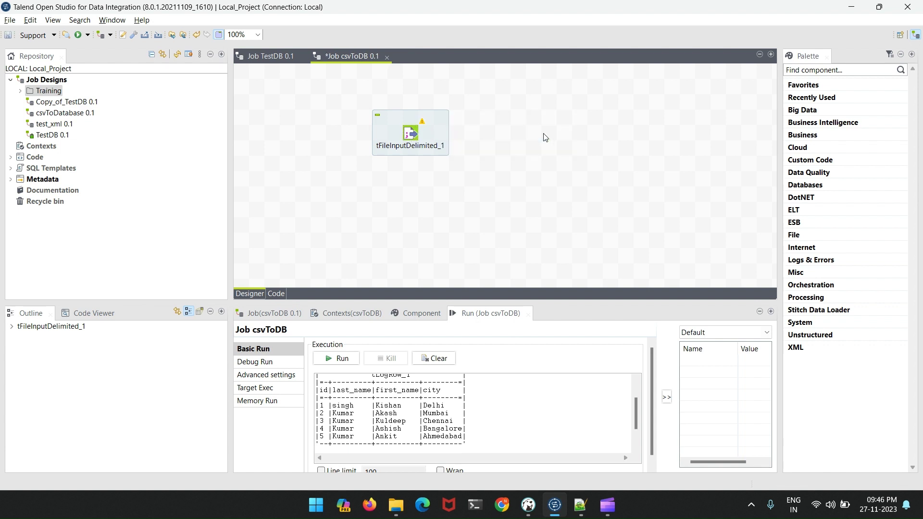
- Add a tDBOutput component to the job beside the delimited file input
text(tdb)
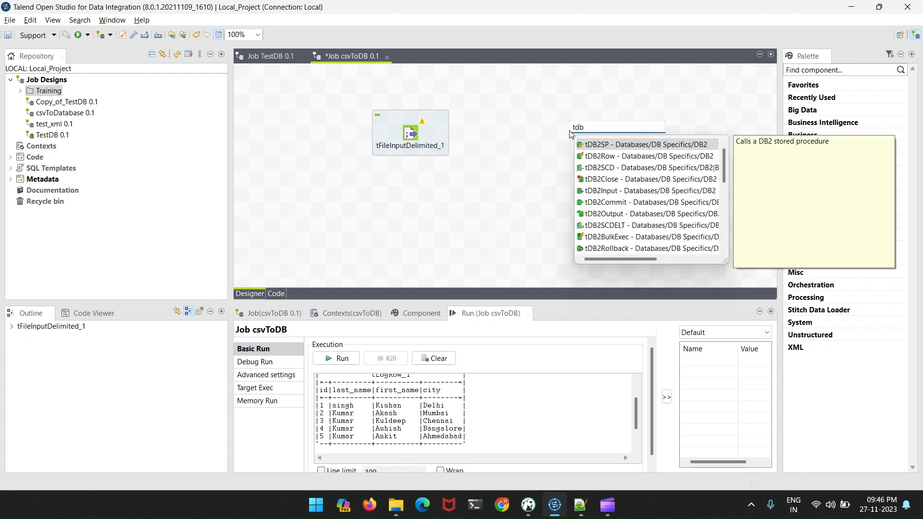
key(Down)
key(Down)
key(Up)
key(Down)
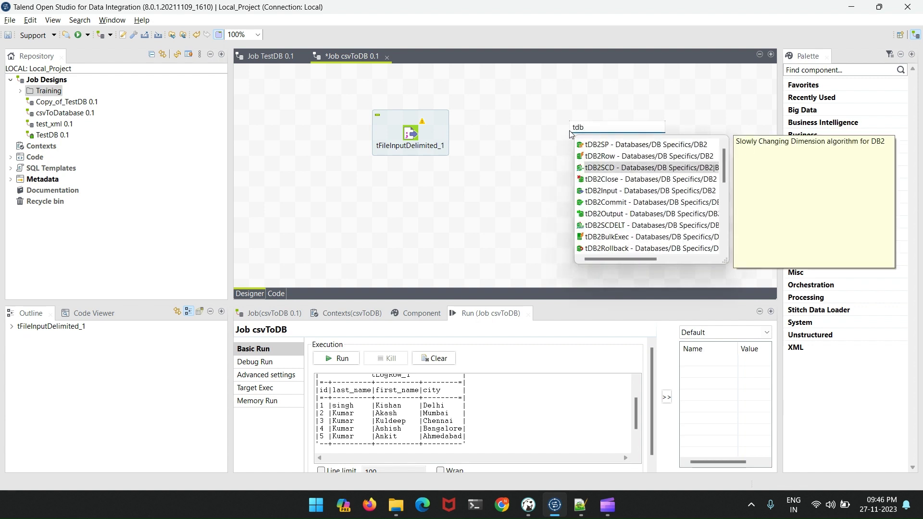
key(Down)
key(Down)
key(Down)
key(Down)
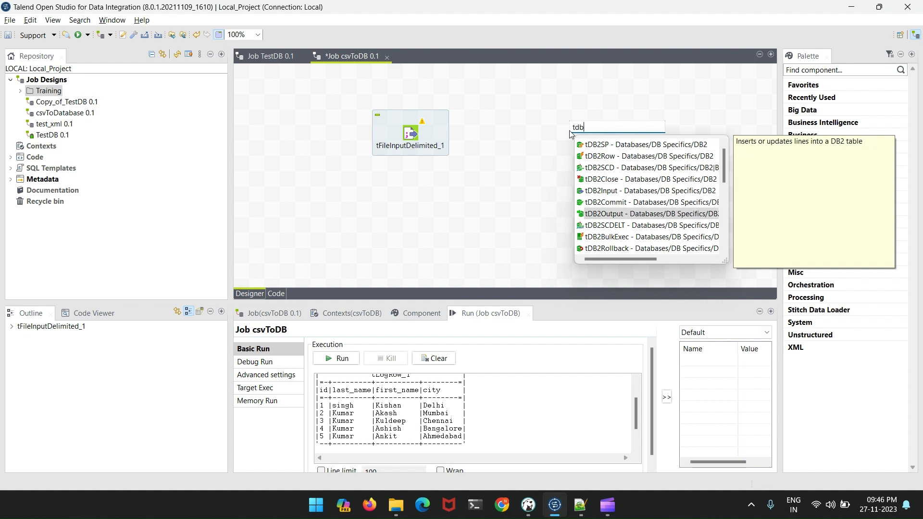
text(out)
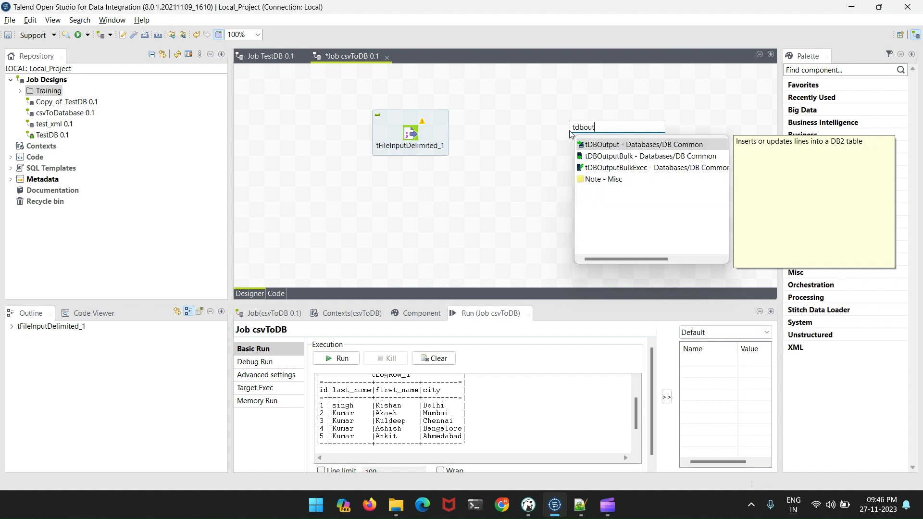
key(Return)
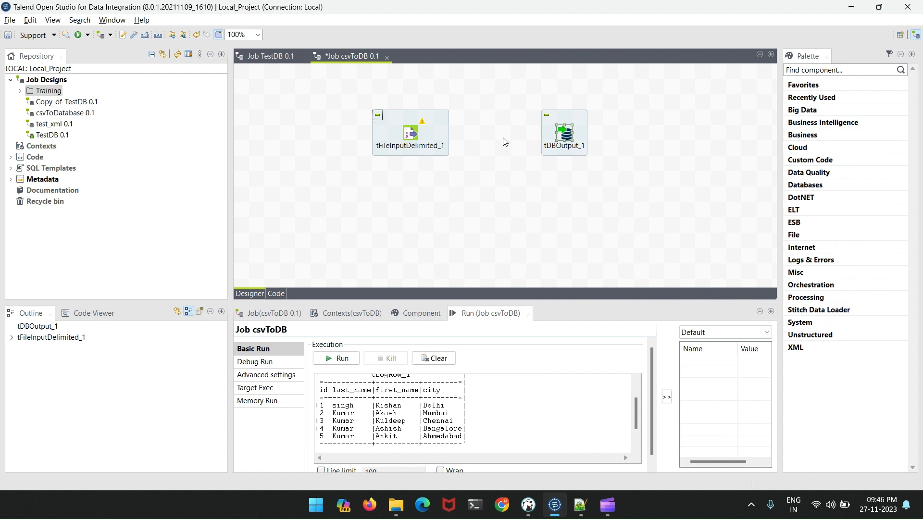
- Set tDBOutput's database type to MySQL, apply it and look over the connection settings
double_click(568, 135)
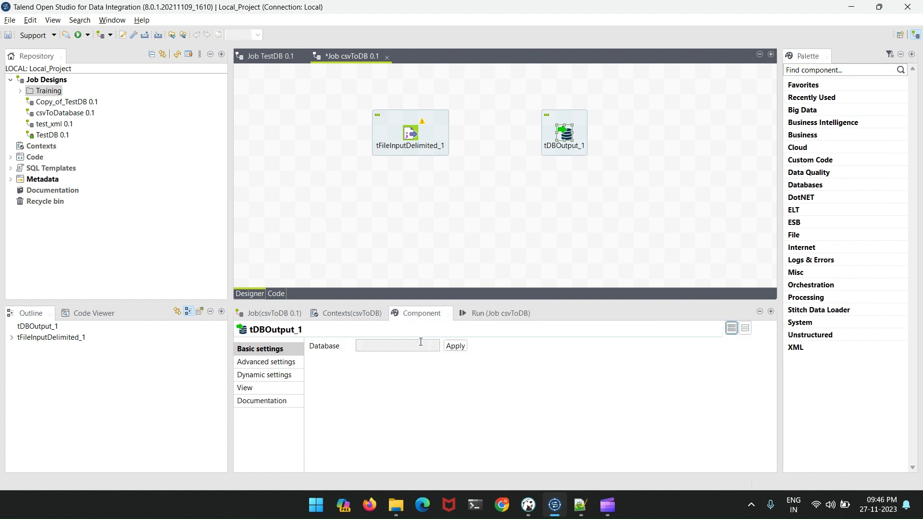
click(420, 342)
click(382, 296)
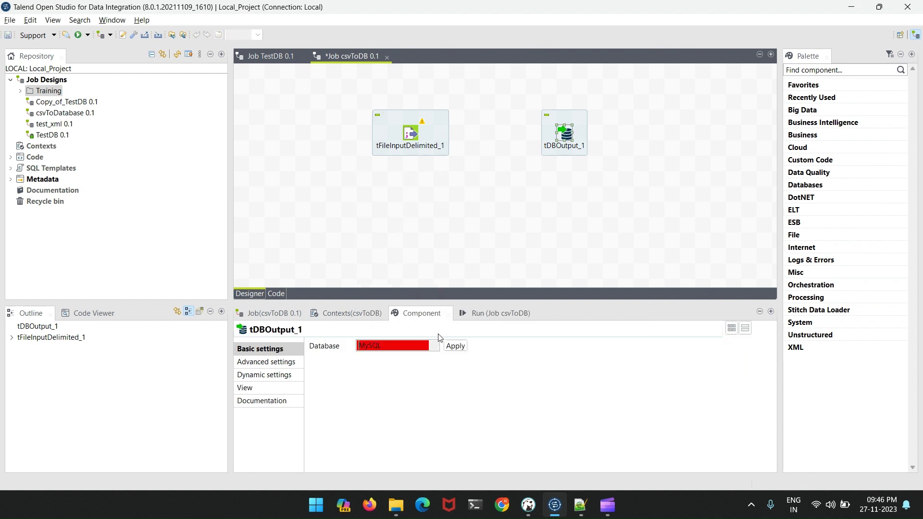
click(455, 346)
scroll(529, 357, down, 2)
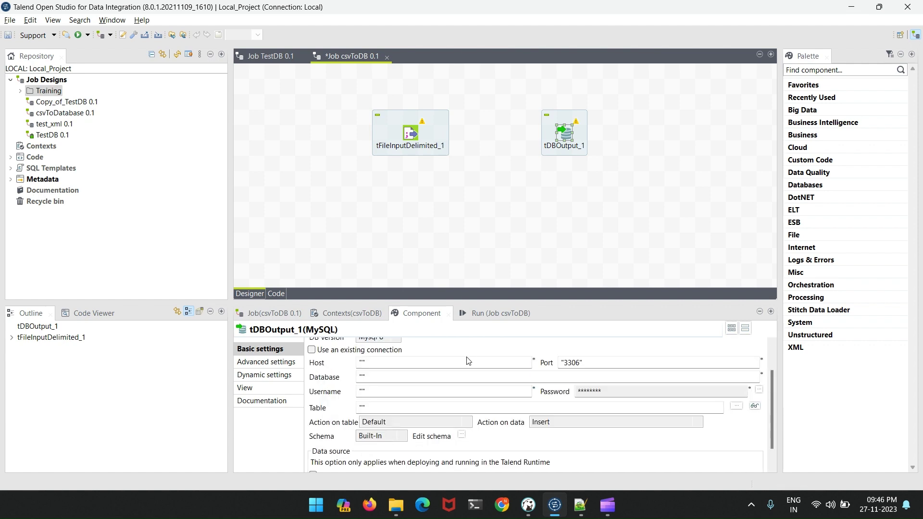
scroll(469, 361, up, 2)
- Switch to DBeaver, open the settings of the connection named First and copy its server host
key(alt+Tab)
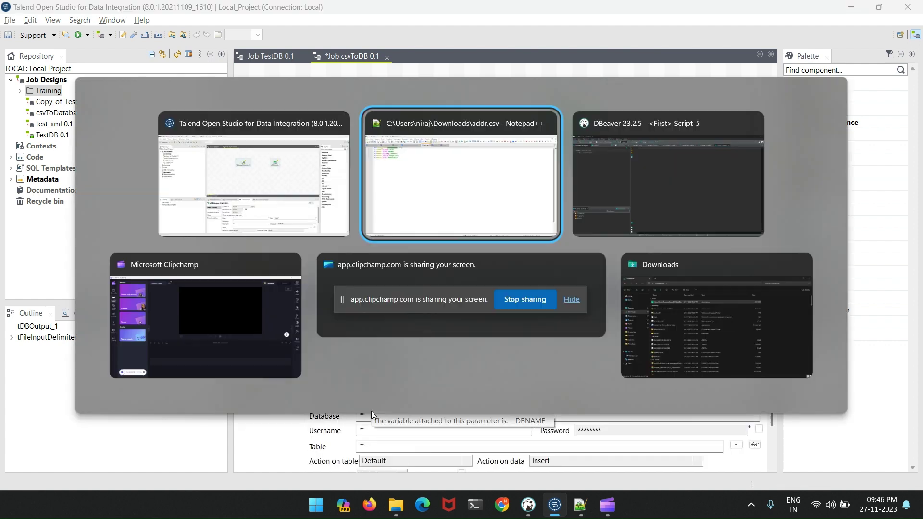
key(alt+Tab)
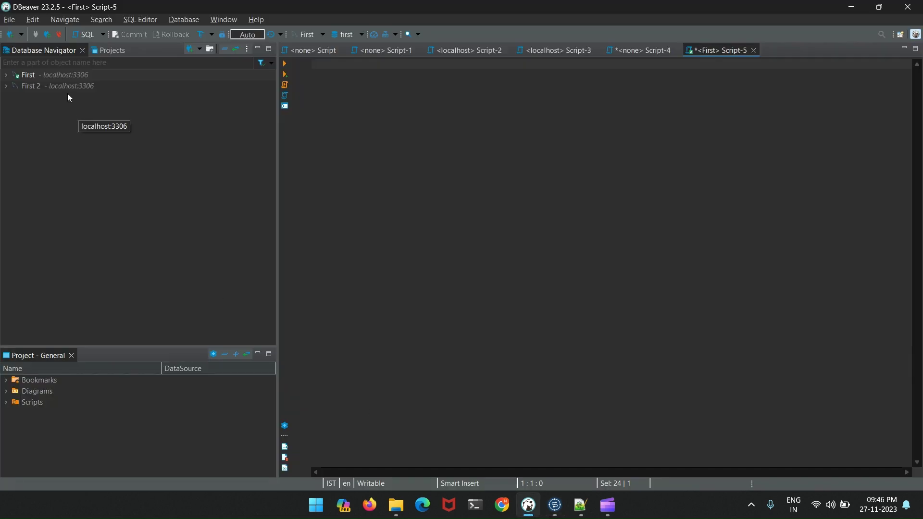
right_click(57, 76)
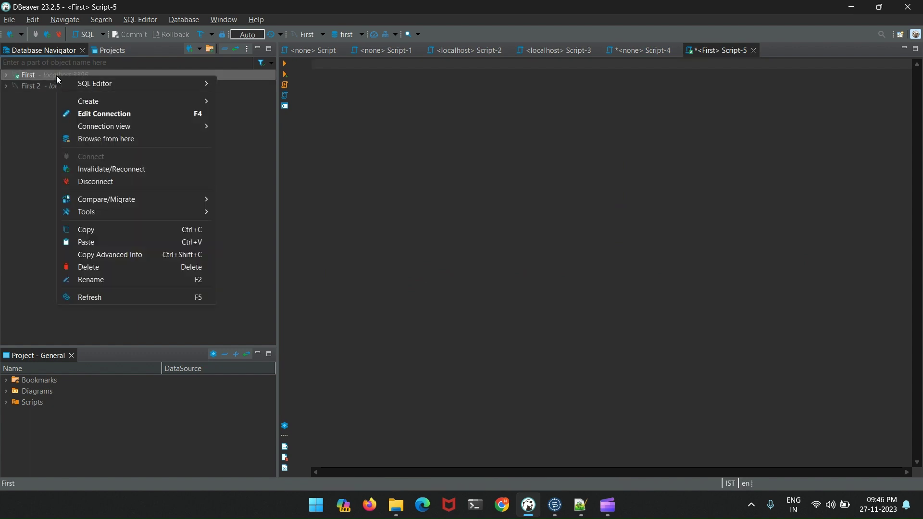
click(157, 116)
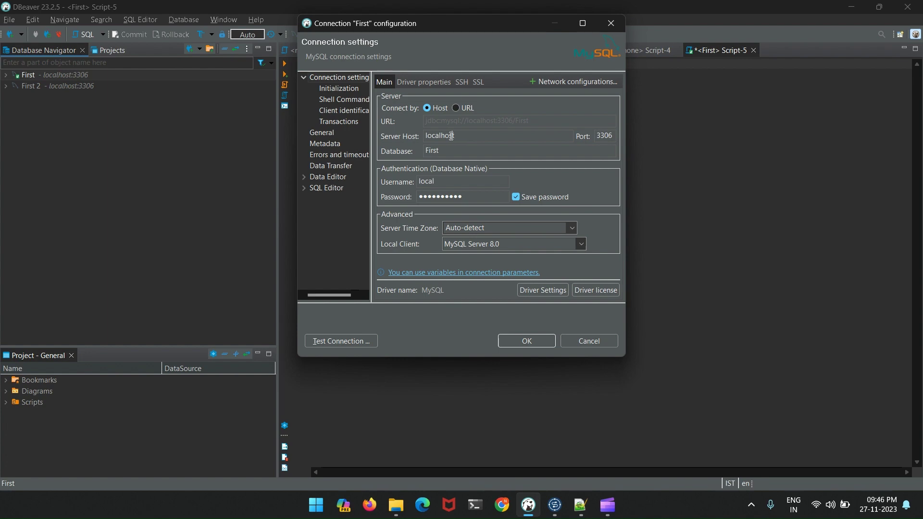
double_click(450, 136)
key(ctrl+c)
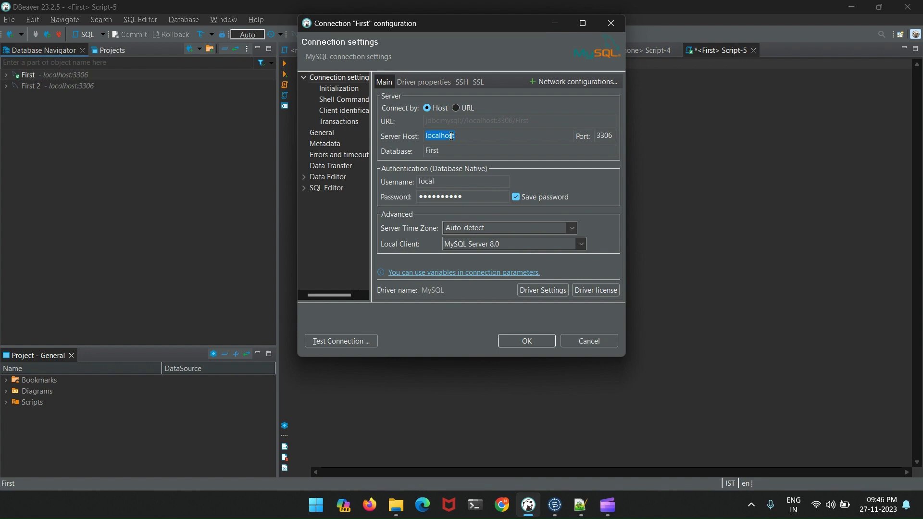
- Switch back to Talend and paste the copied server host localhost as tDBOutput's host
key(alt+Tab)
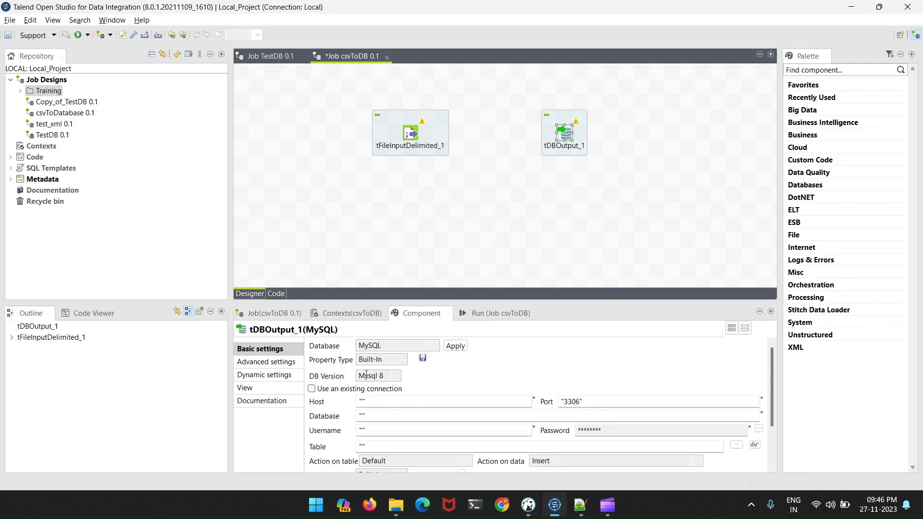
click(363, 401)
key(ctrl+v)
- Set tDBOutput's database to First and its username to local
scroll(440, 417, down, 2)
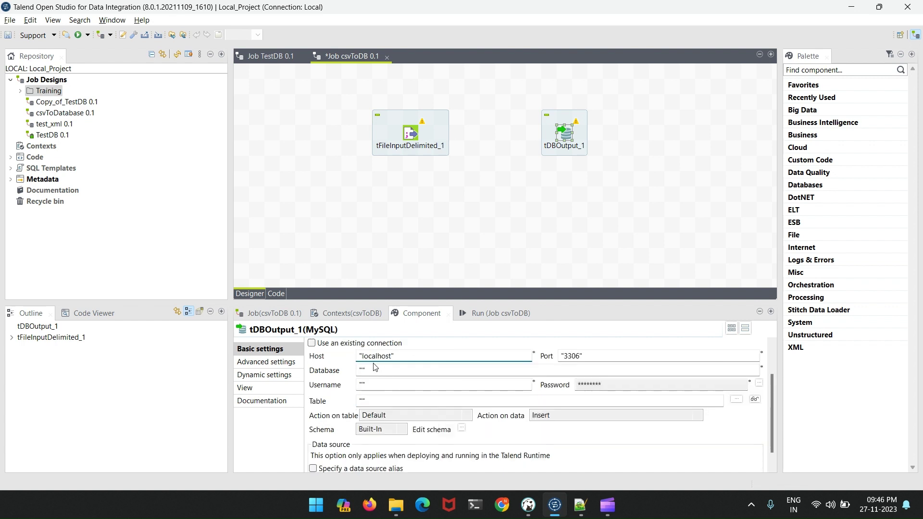
click(364, 371)
text(Fi)
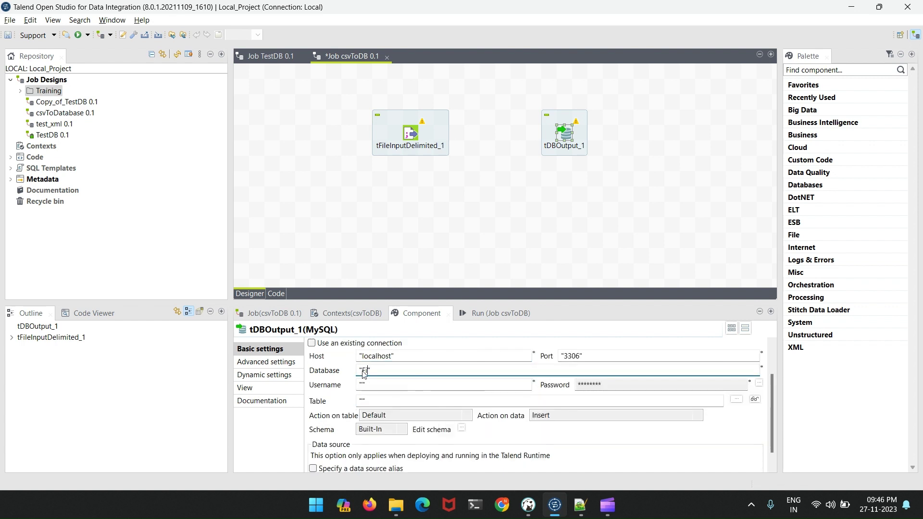
text(rst)
click(365, 385)
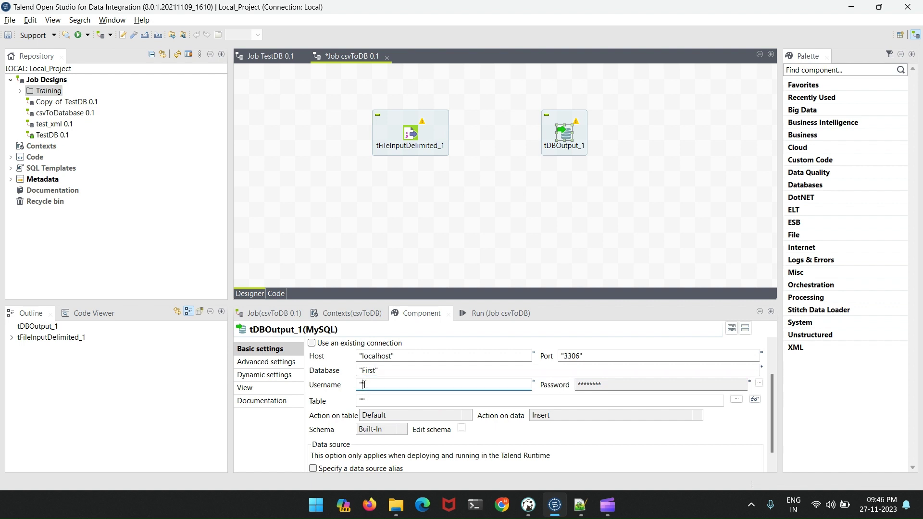
text(local)
- Set tDBOutput's table to address and its action on table to Drop table if exists and create
click(364, 403)
text(ndd)
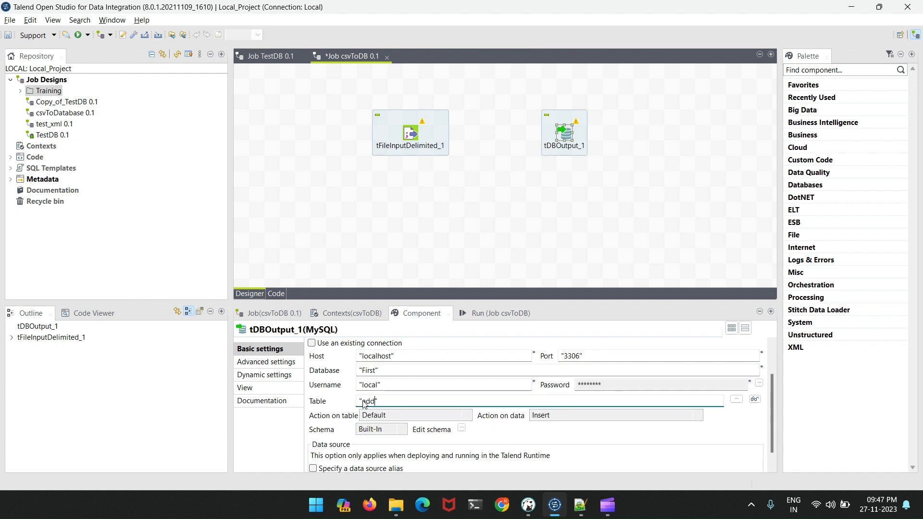
click(392, 417)
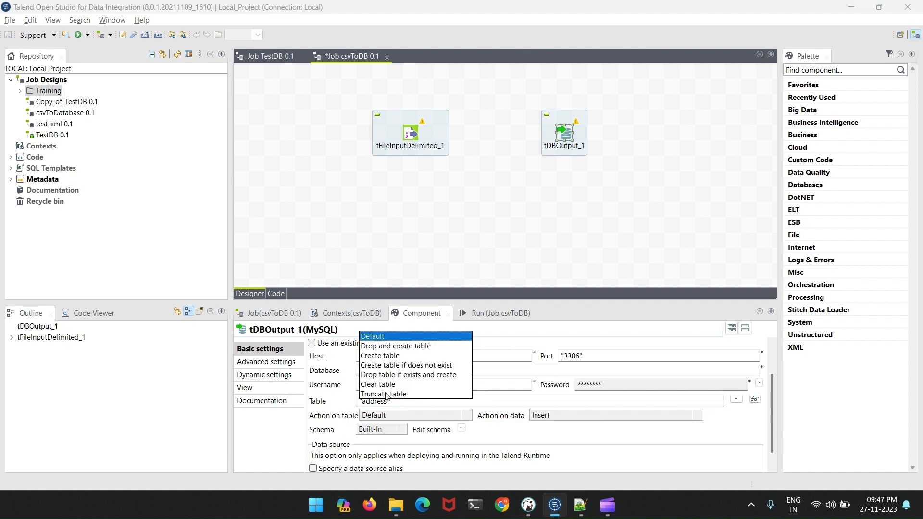
click(393, 374)
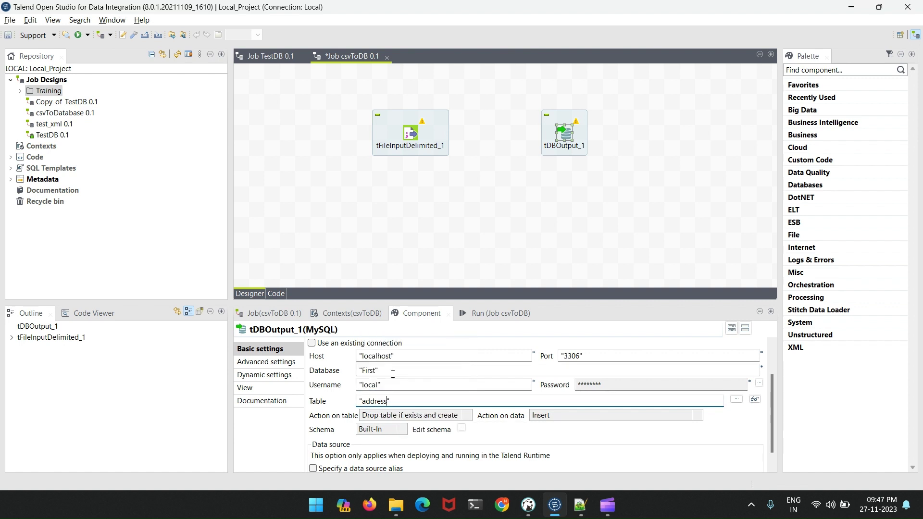
scroll(559, 435, down, 1)
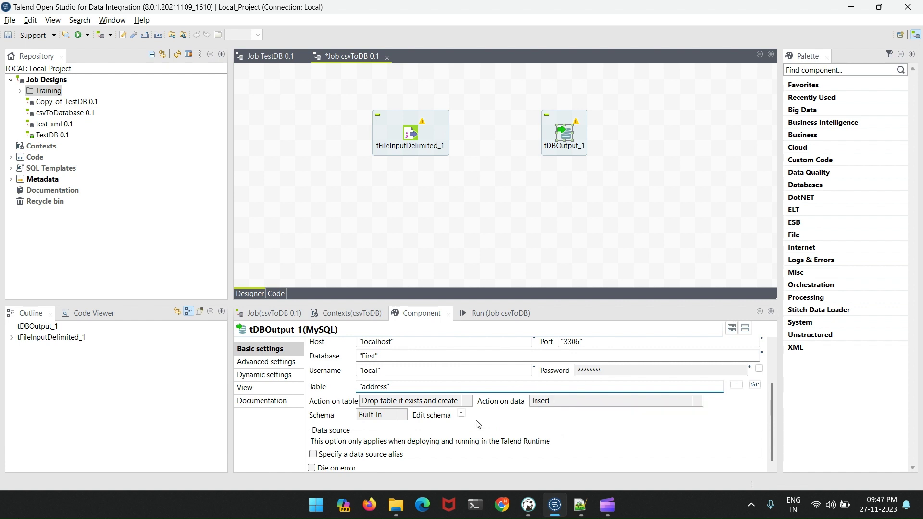
click(412, 138)
right_click(412, 139)
mouse_move(556, 145)
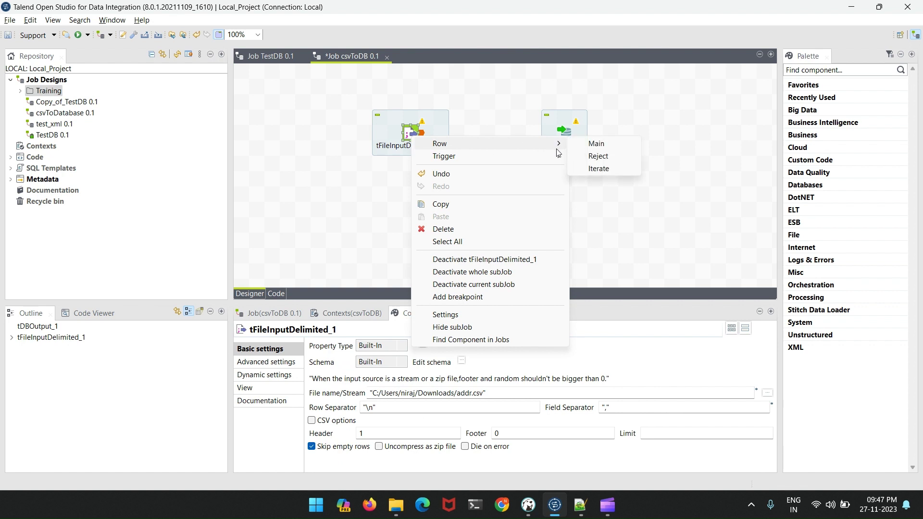
click(592, 147)
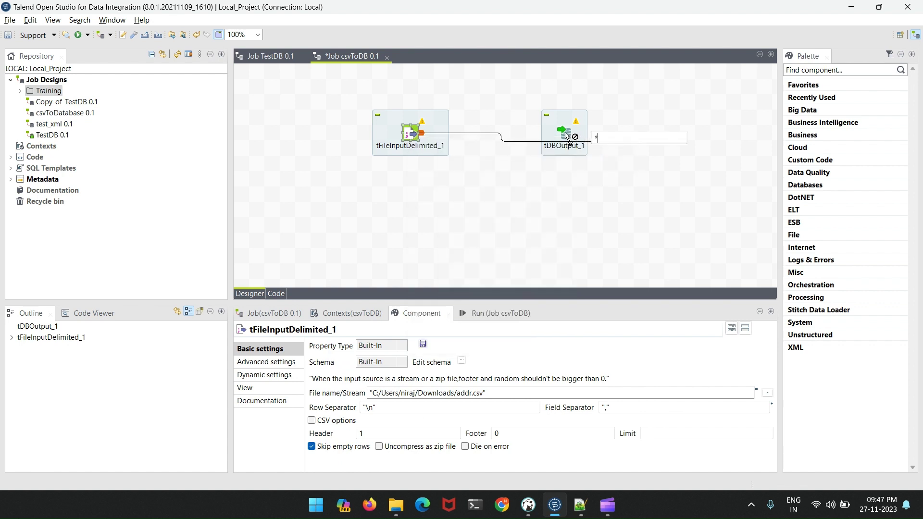
click(519, 133)
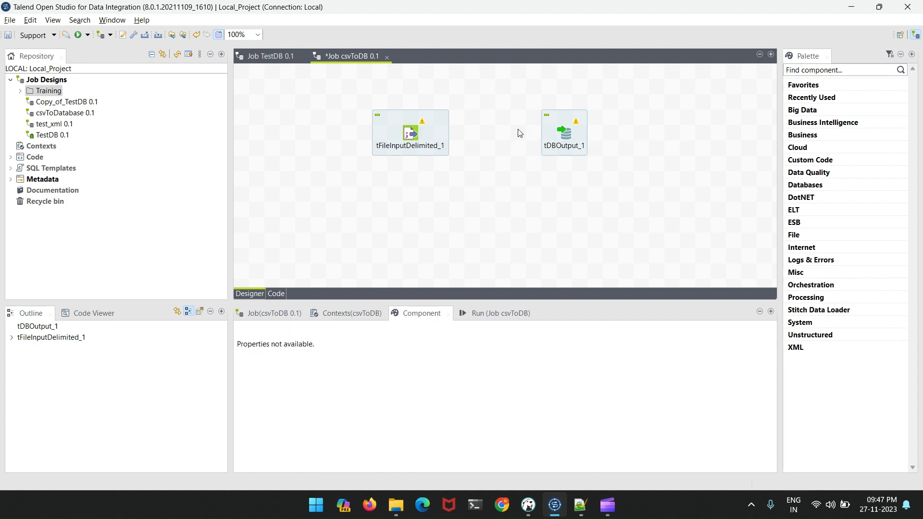
- Connect the delimited file input to the tDBOutput component with a Main row
right_click(412, 134)
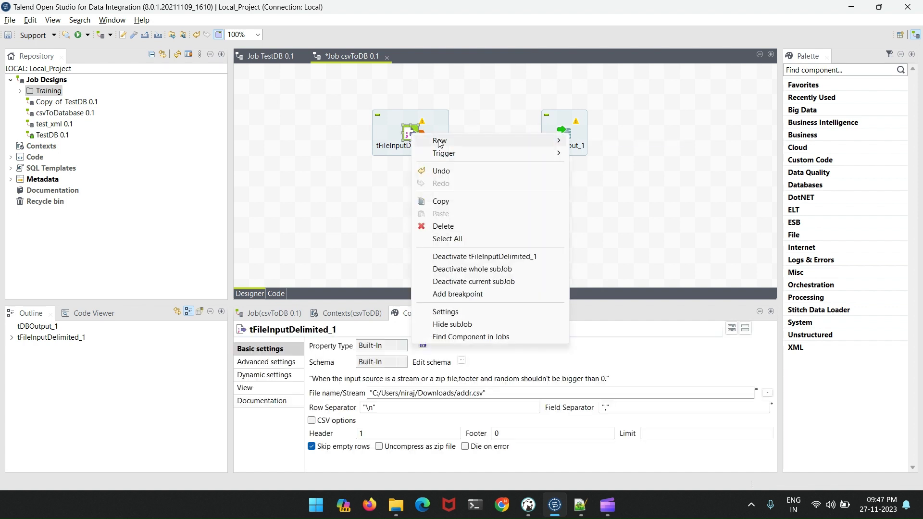
click(591, 147)
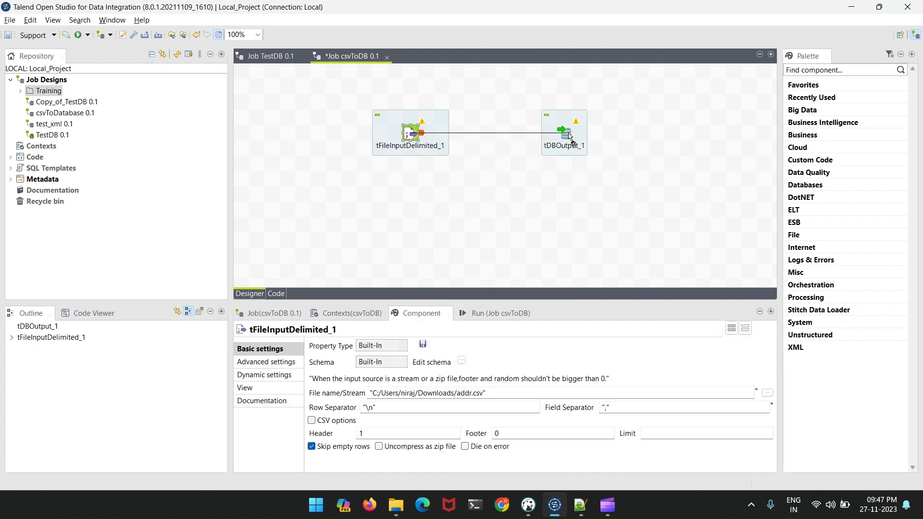
click(570, 138)
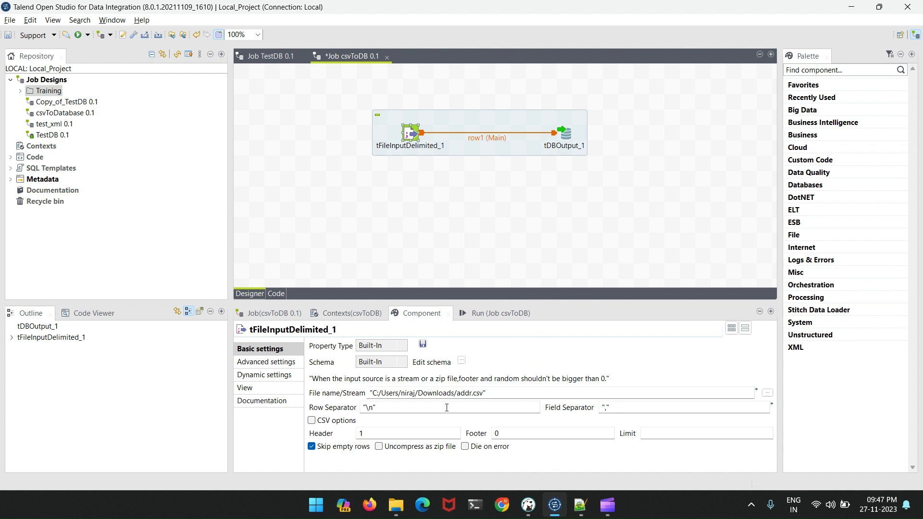
- Review the schema mapping of the tDBOutput component and accept it
click(563, 137)
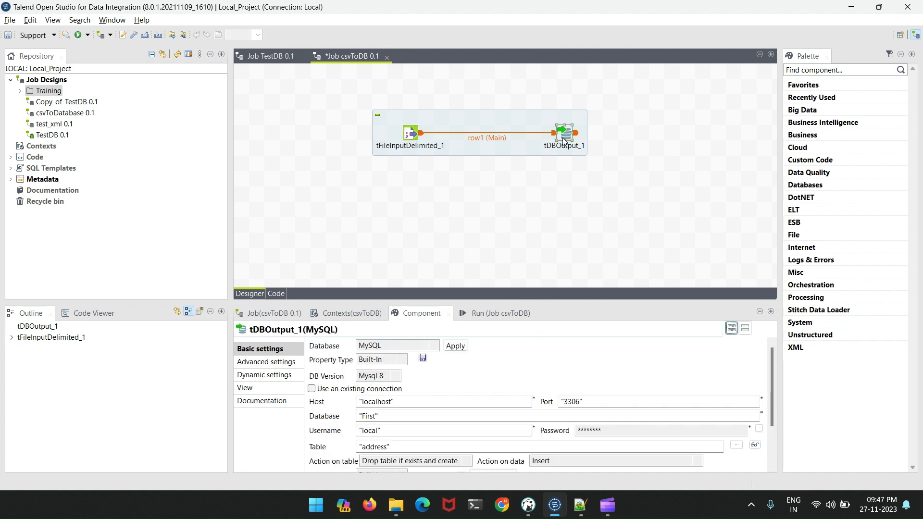
scroll(514, 344, down, 3)
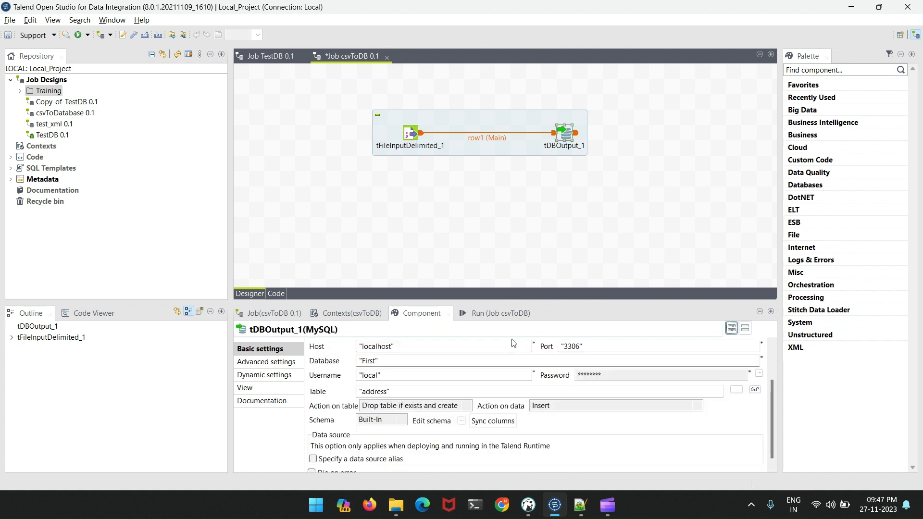
click(462, 420)
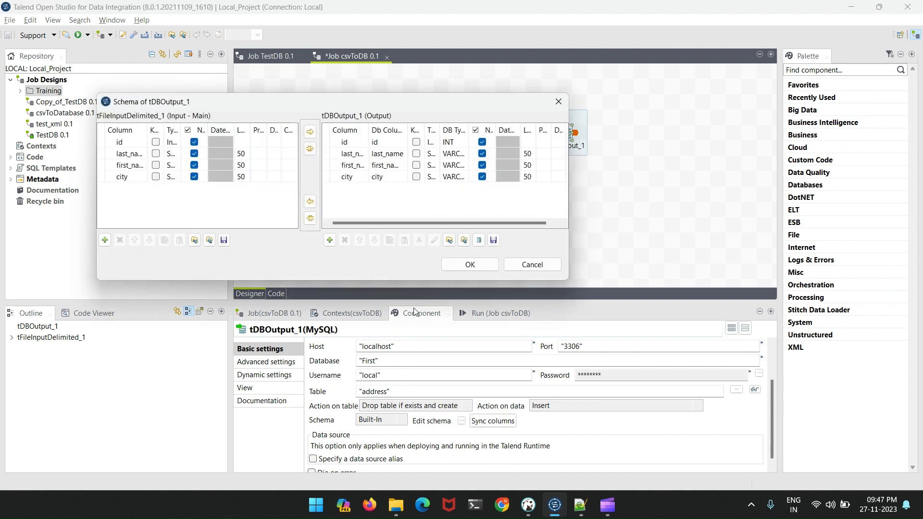
click(470, 265)
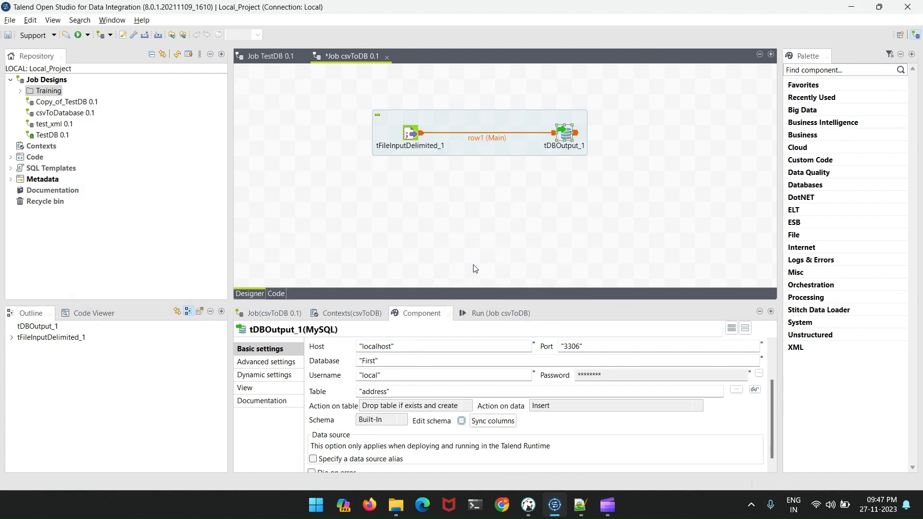
- Clear the previous console output, run the csvToDB job and inspect its execution log
click(497, 310)
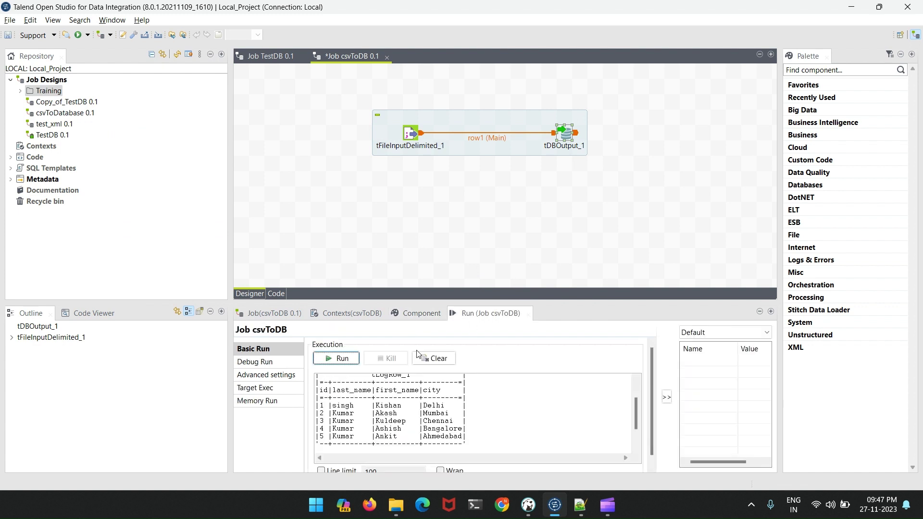
click(443, 362)
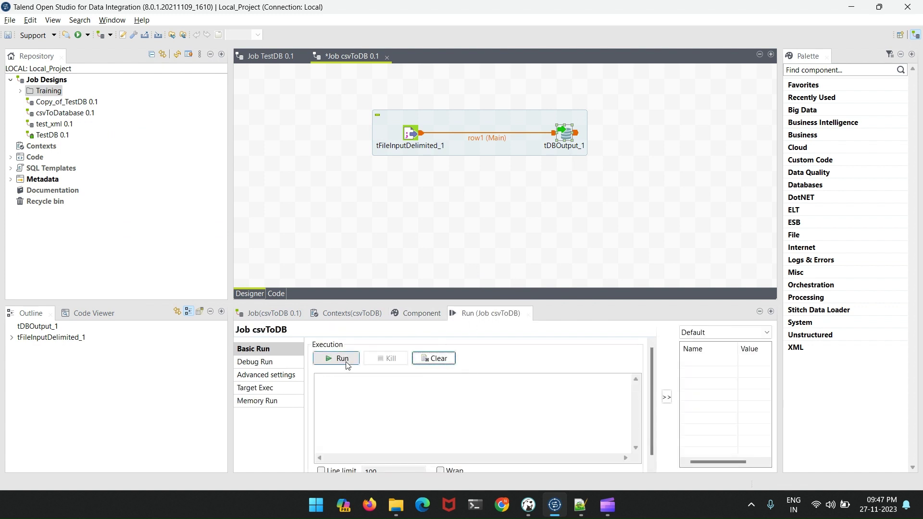
click(344, 362)
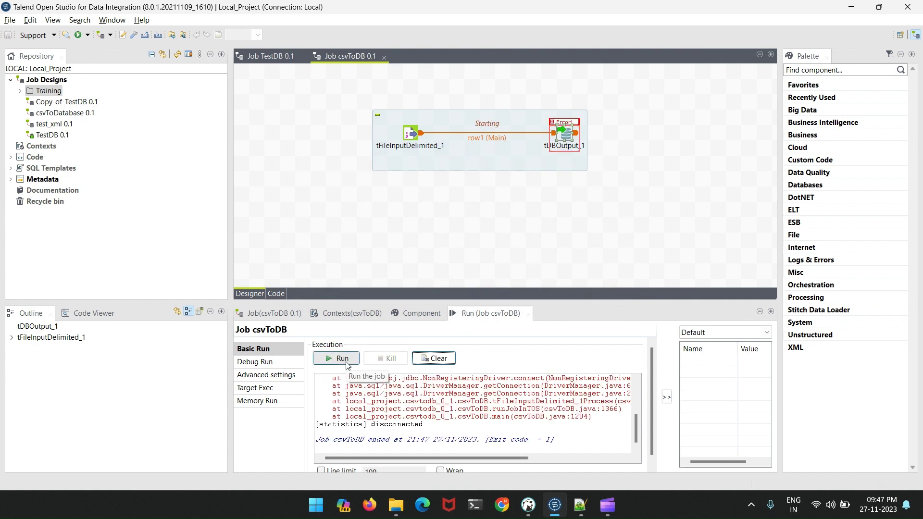
click(346, 361)
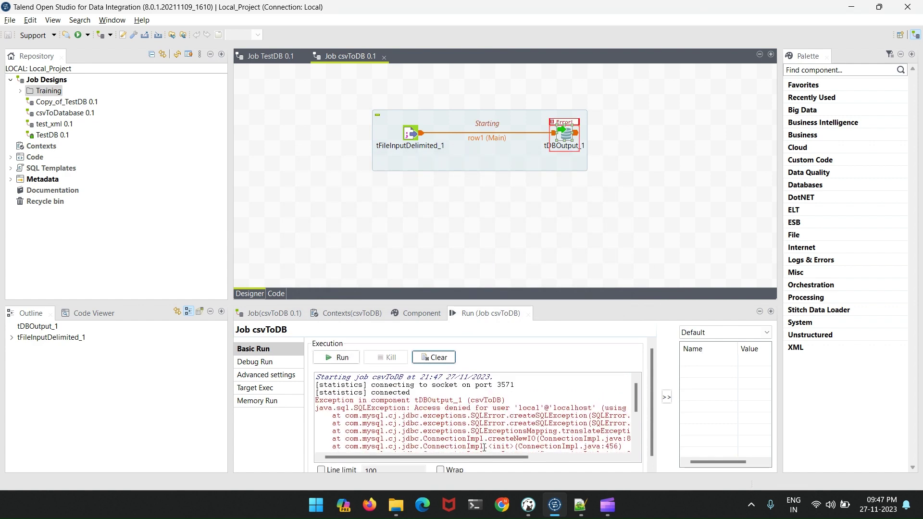
drag(483, 456, 538, 455)
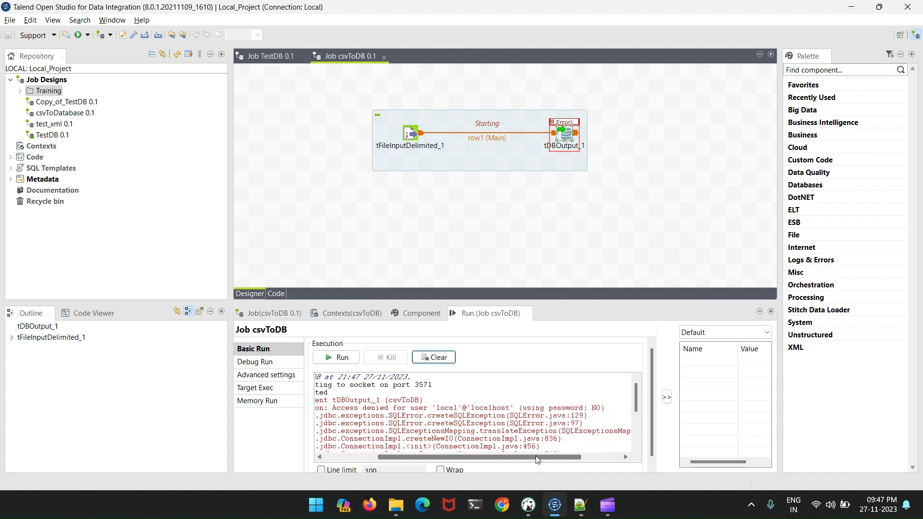
- Reopen tDBOutput's basic settings and enter the database password
double_click(568, 144)
scroll(473, 371, down, 1)
scroll(474, 371, down, 1)
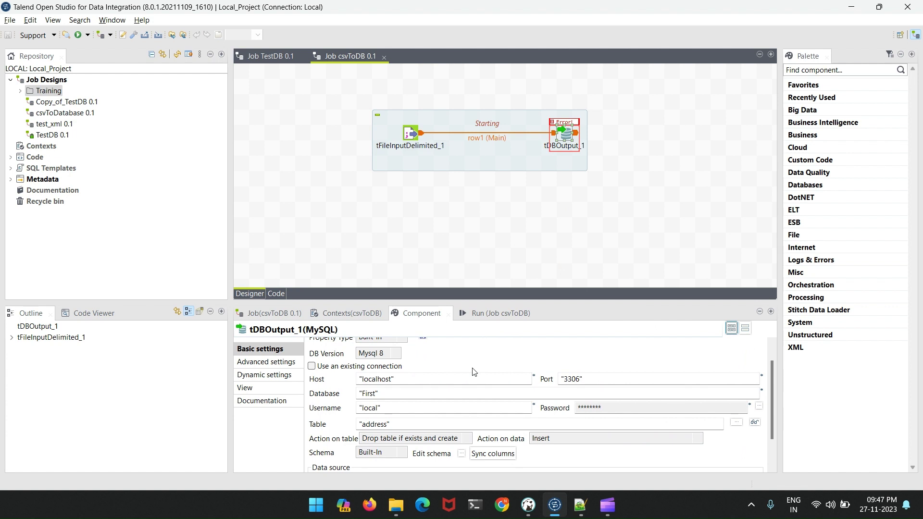
click(759, 406)
click(508, 274)
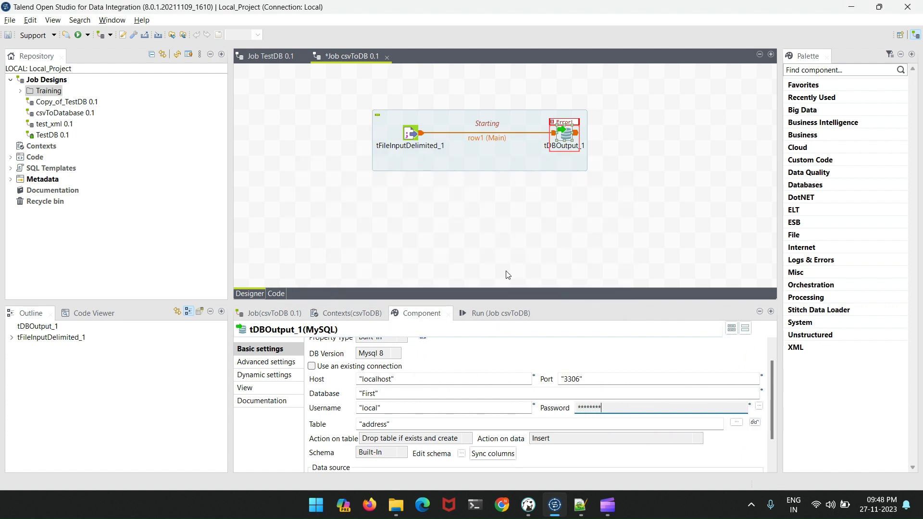
- Clear the execution console and run the csvToDB job again to load the database table
click(500, 313)
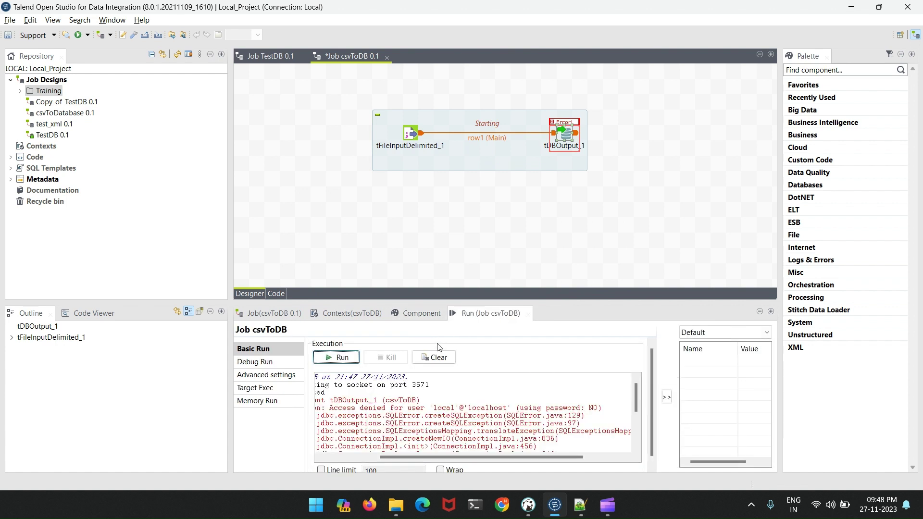
click(433, 357)
click(348, 361)
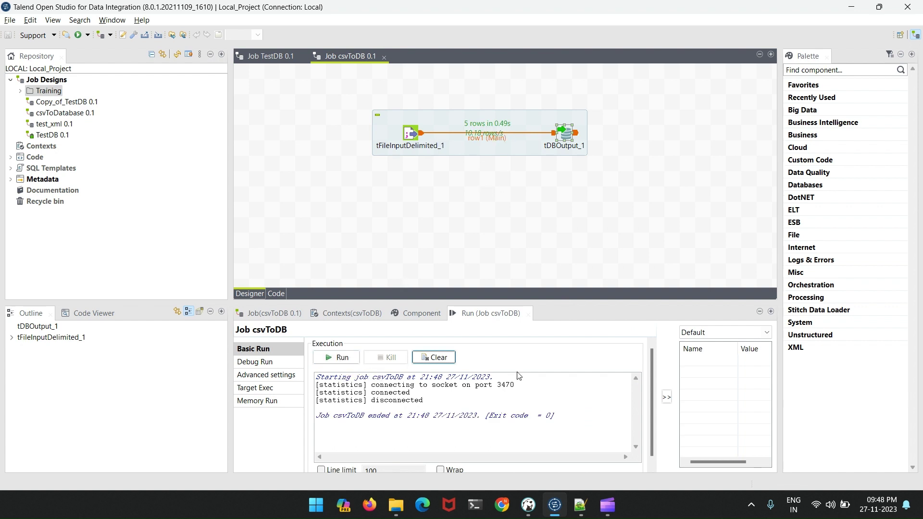
- Switch to DBeaver, accept the First connection's settings and run the query "select * from address a" in its script
click(528, 506)
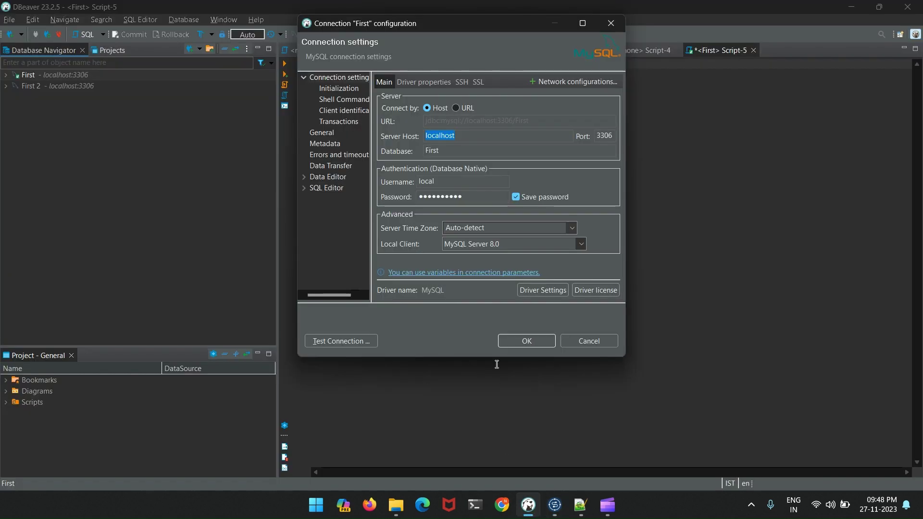
click(526, 341)
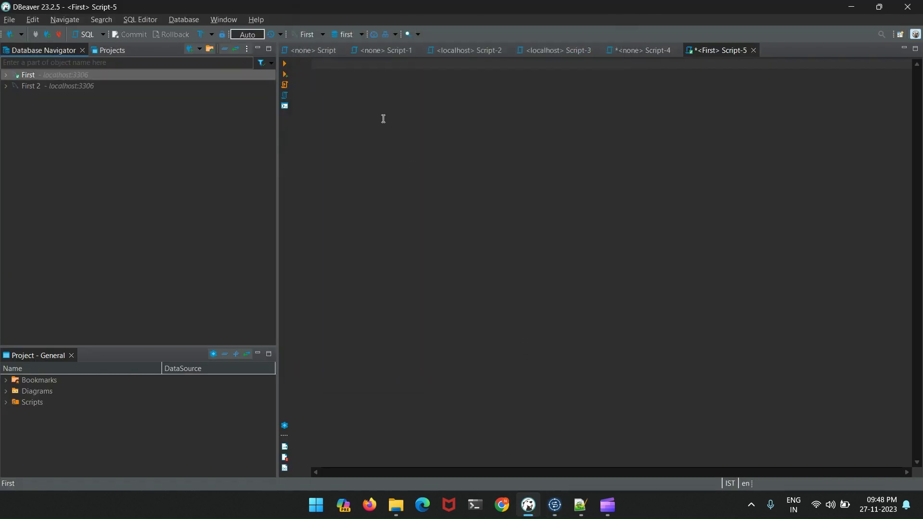
text(select )
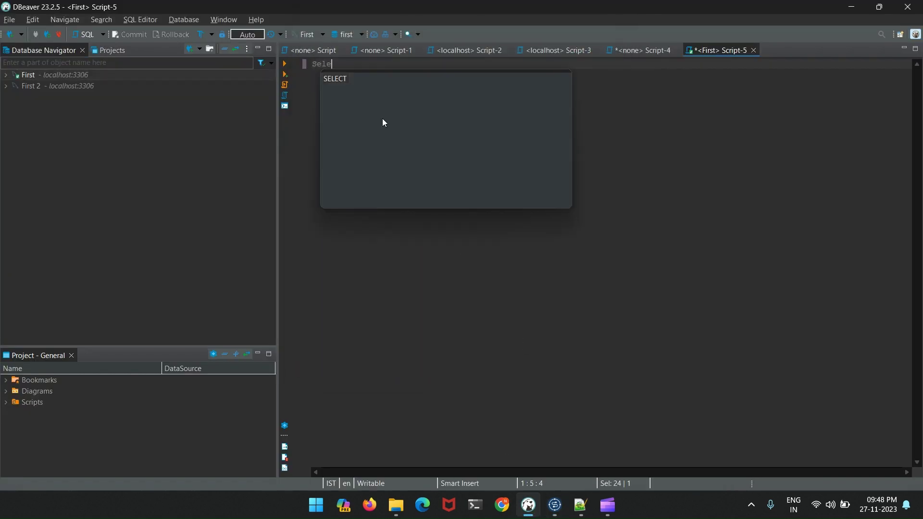
text(* from adfd)
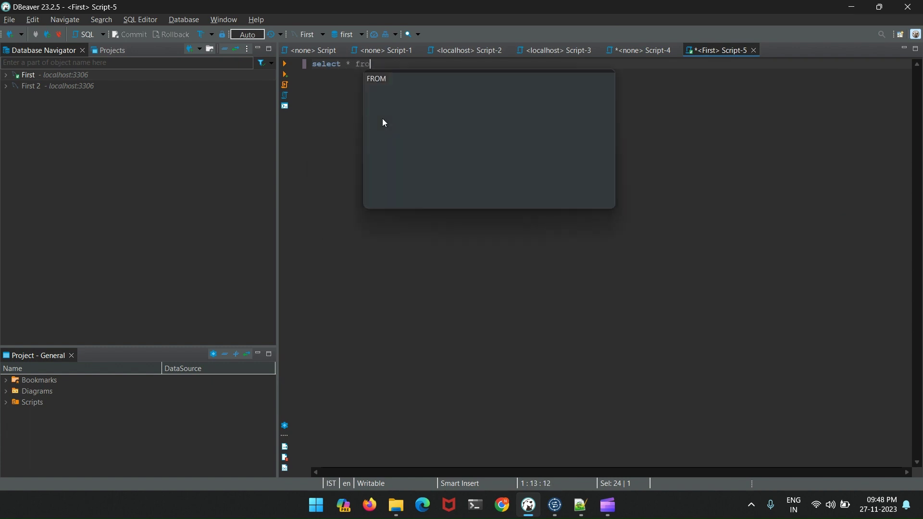
key(BackSpace)
text(dd)
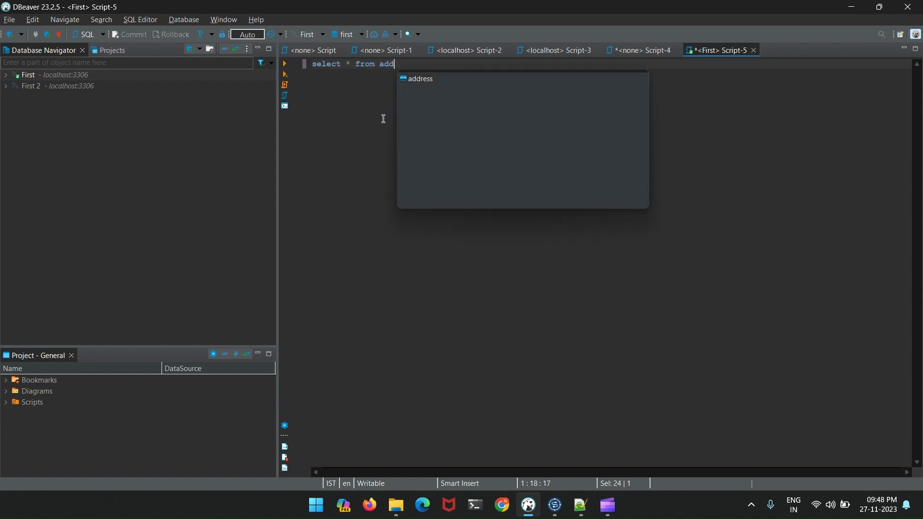
key(Return)
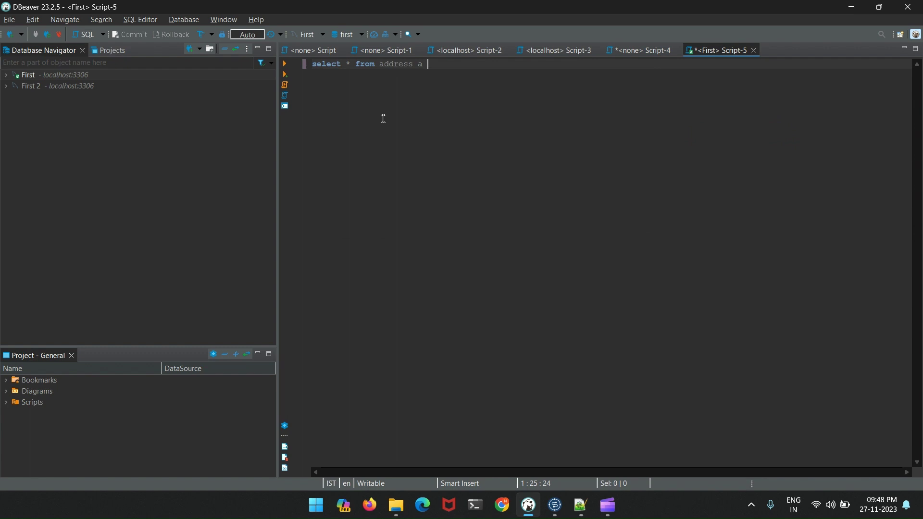
key(shift+Home)
key(ctrl+Return)
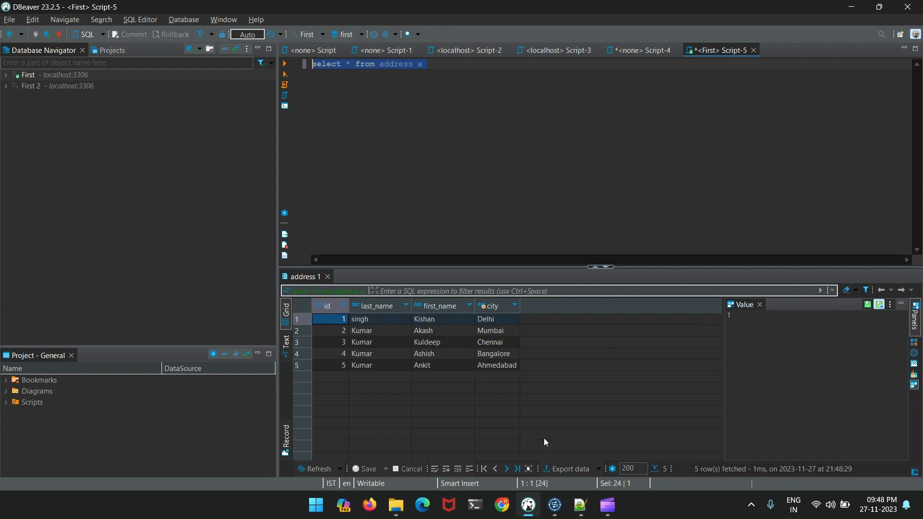
- Return to Talend, review tDBOutput's basic settings and switch to DBeaver again
mouse_move(555, 504)
click(543, 476)
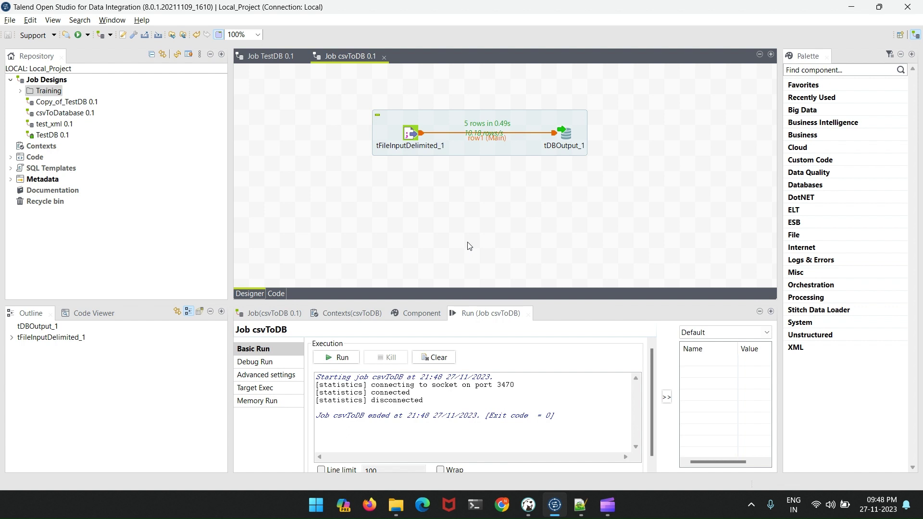
click(561, 137)
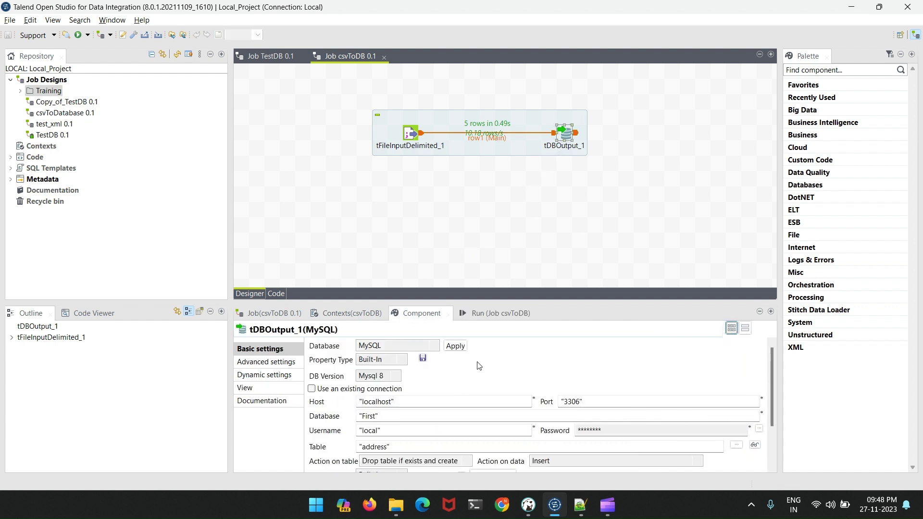
key(alt+Tab)
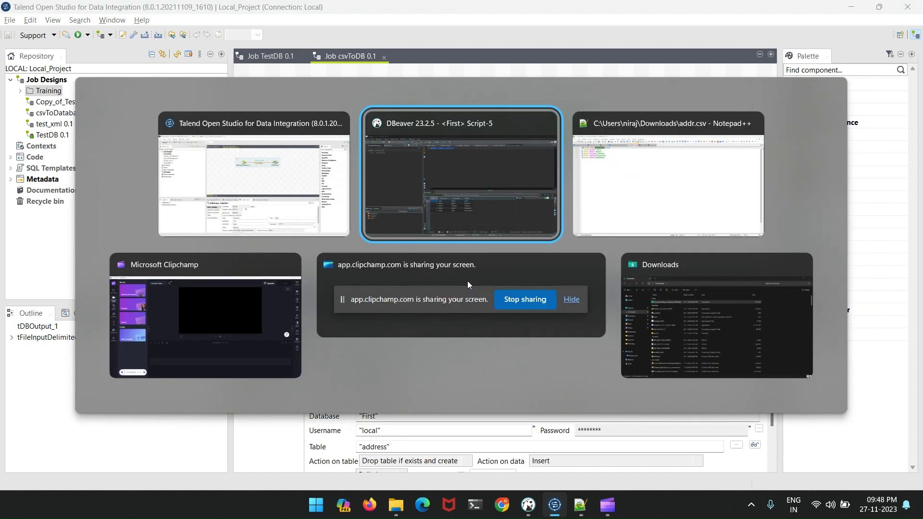